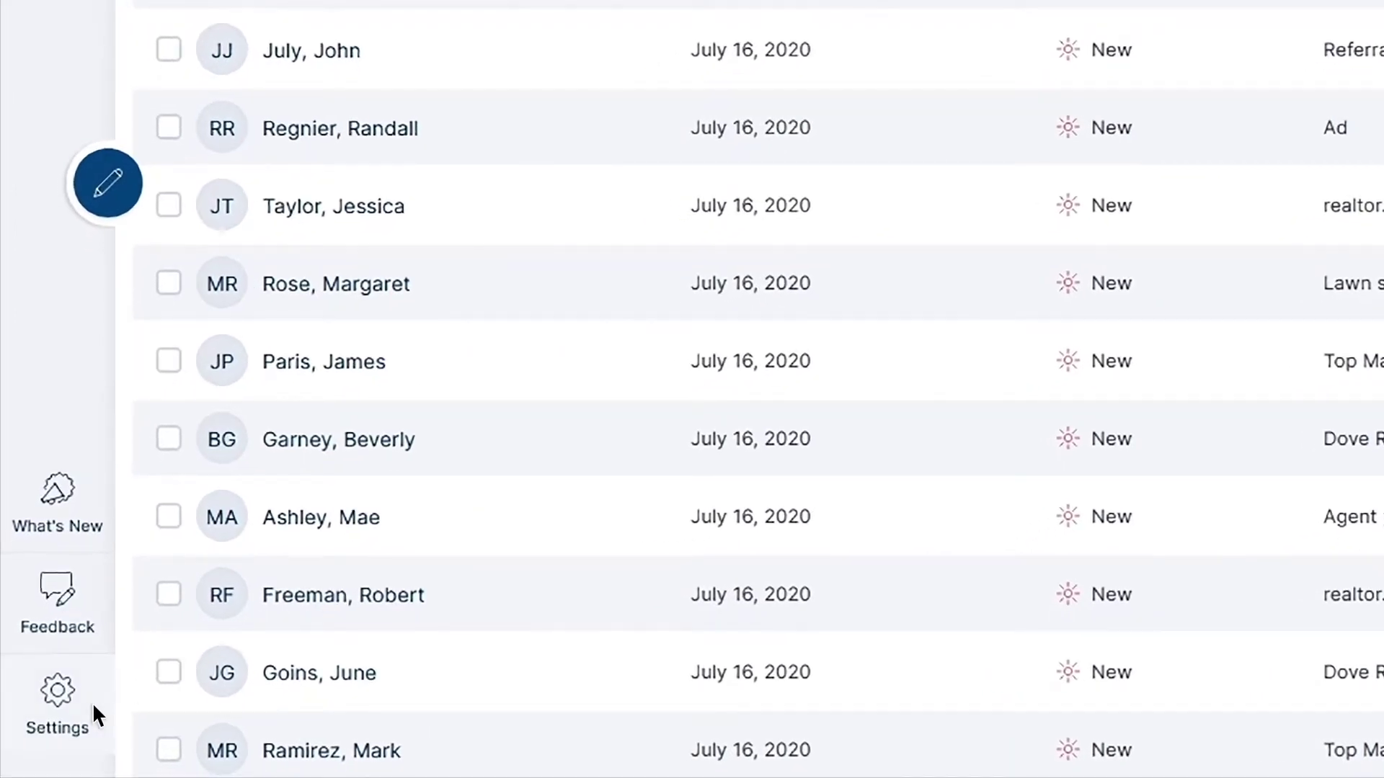
Review the agent's My Information profile fields in Settings
{"action": "left_click", "coordinate": [93, 702]}
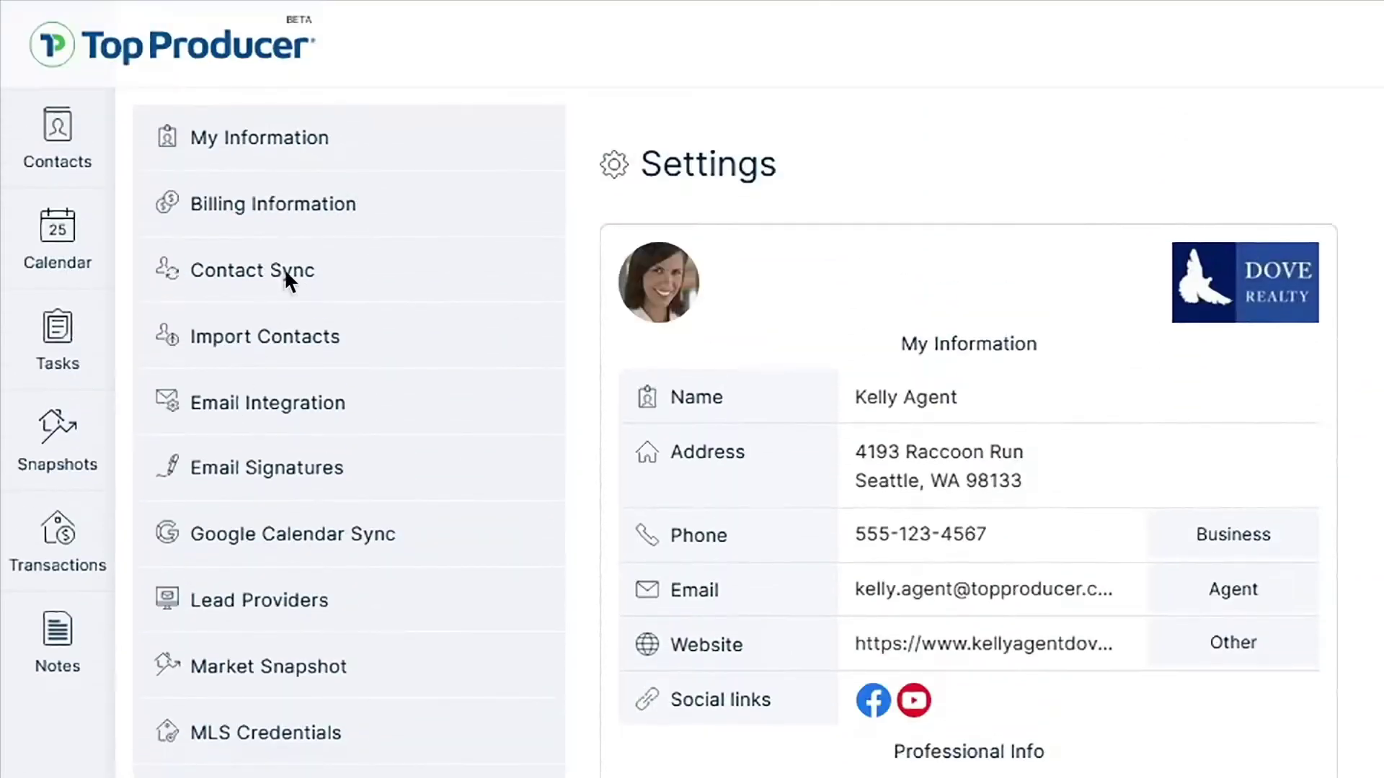
{"action": "left_click", "coordinate": [337, 148]}
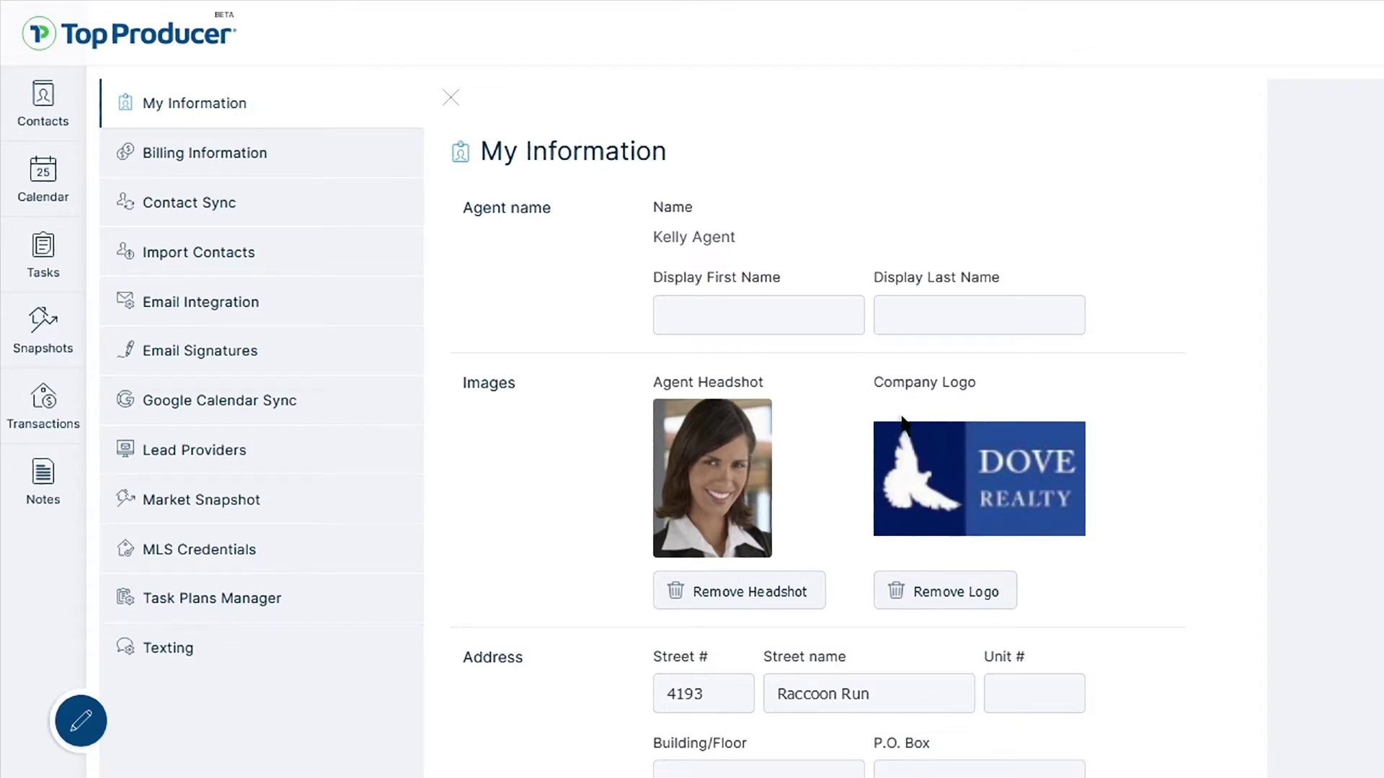
{"action": "scroll", "coordinate": [1101, 518], "scroll_direction": "down", "scroll_amount": 10}
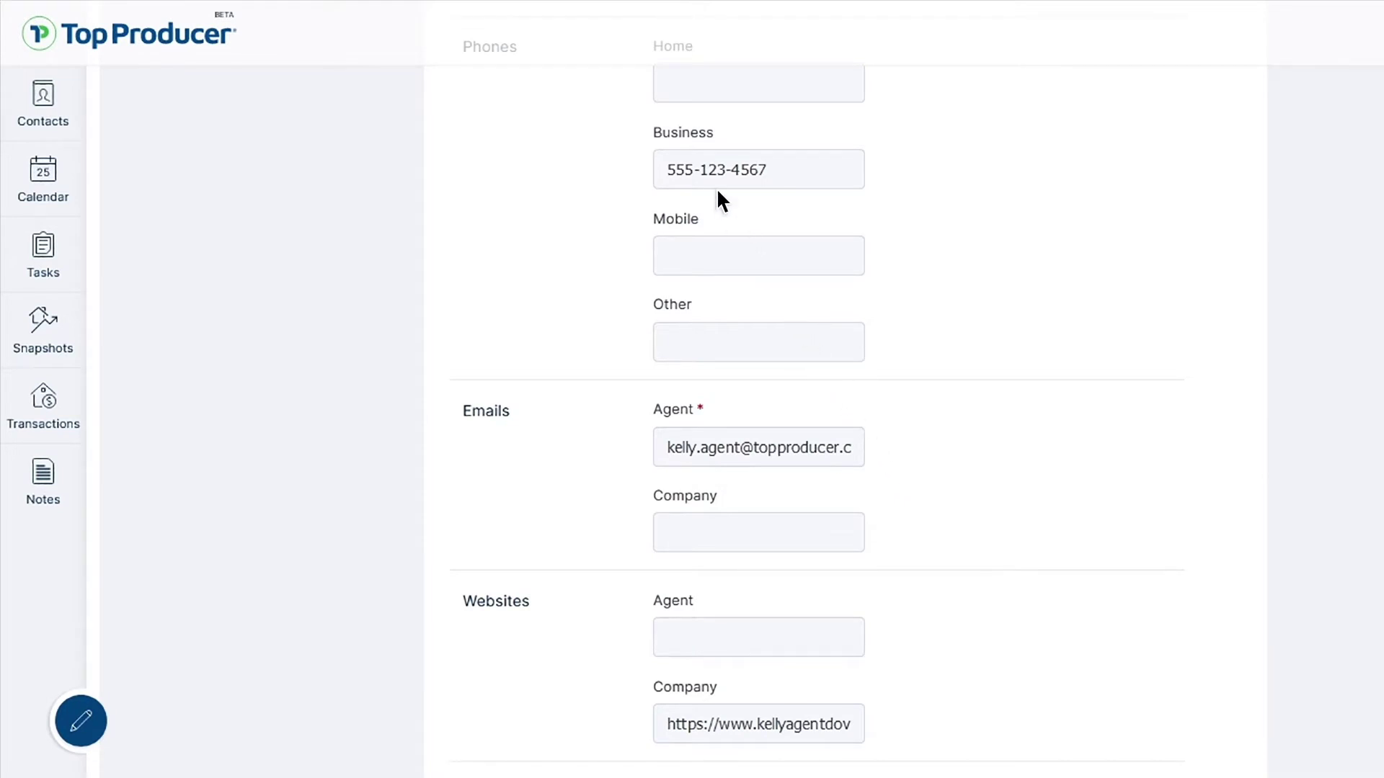
{"action": "scroll", "coordinate": [716, 198], "scroll_direction": "down", "scroll_amount": 10}
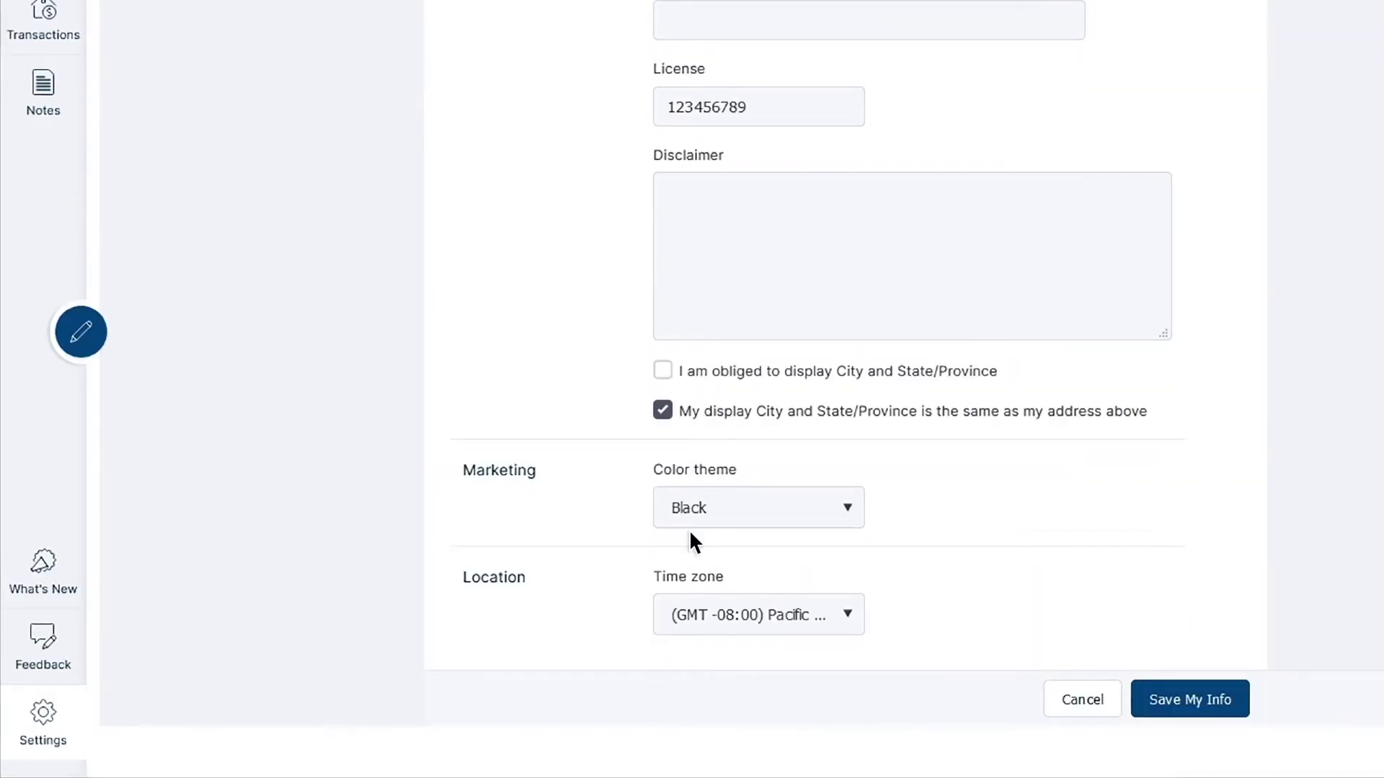
{"action": "scroll", "coordinate": [690, 535], "scroll_direction": "up", "scroll_amount": 20}
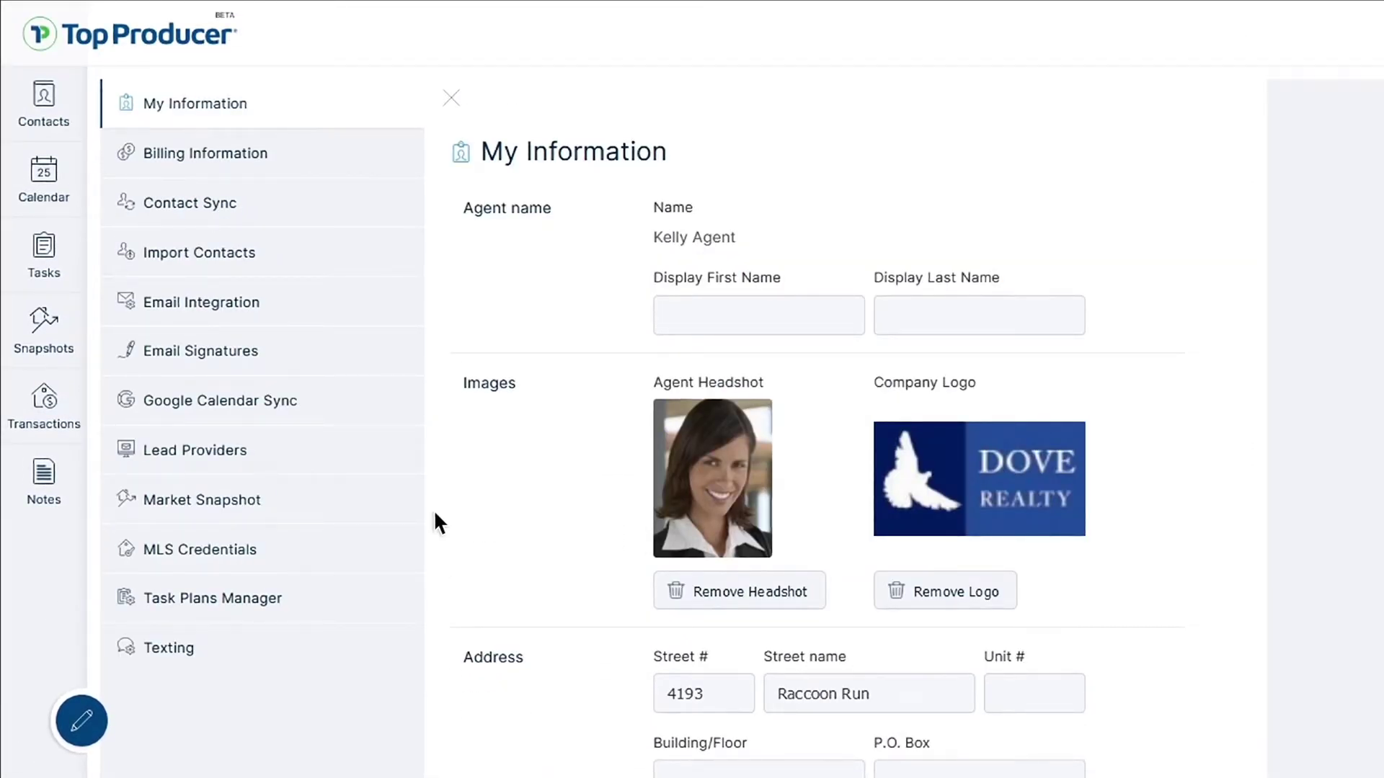
{"action": "left_click", "coordinate": [281, 500]}
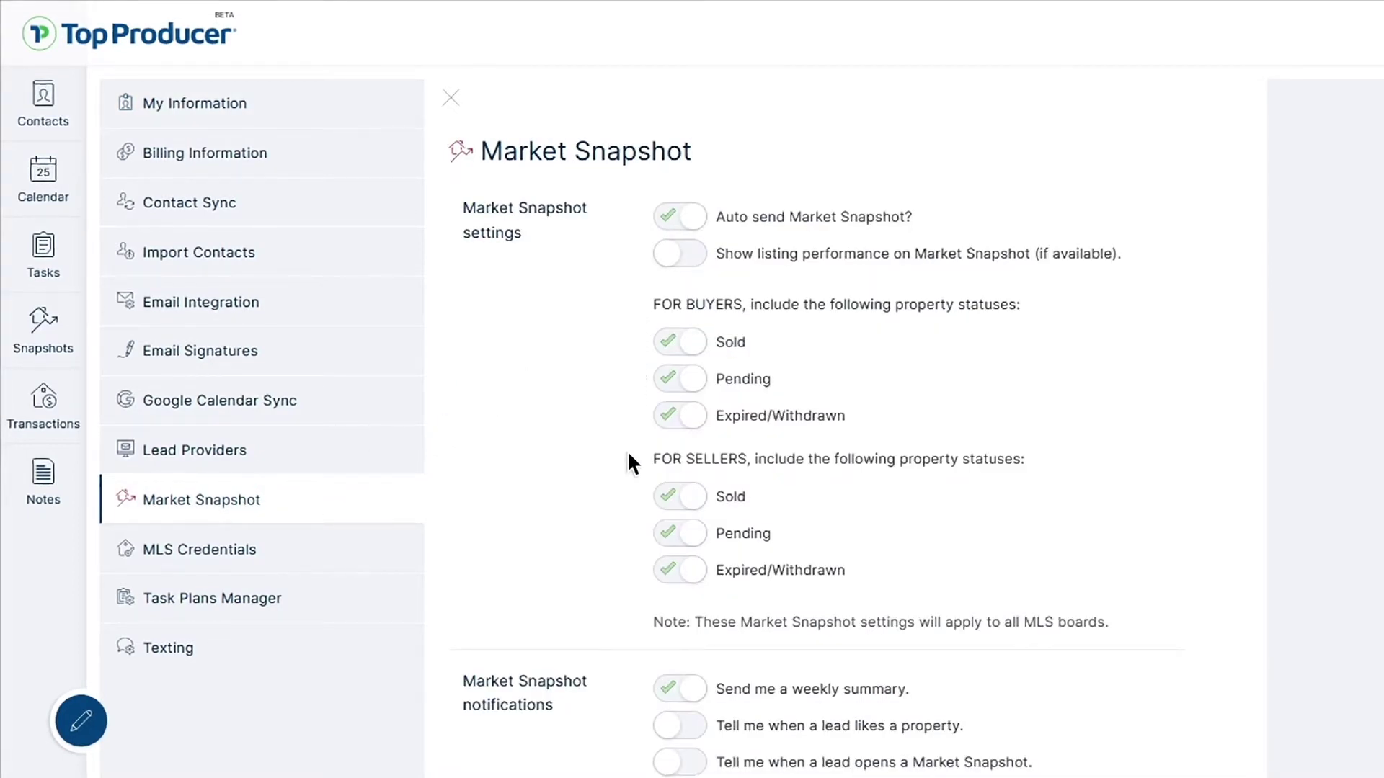
Preview a sample market snapshot, then save the Market Snapshot settings
{"action": "scroll", "coordinate": [627, 454], "scroll_direction": "down", "scroll_amount": 3}
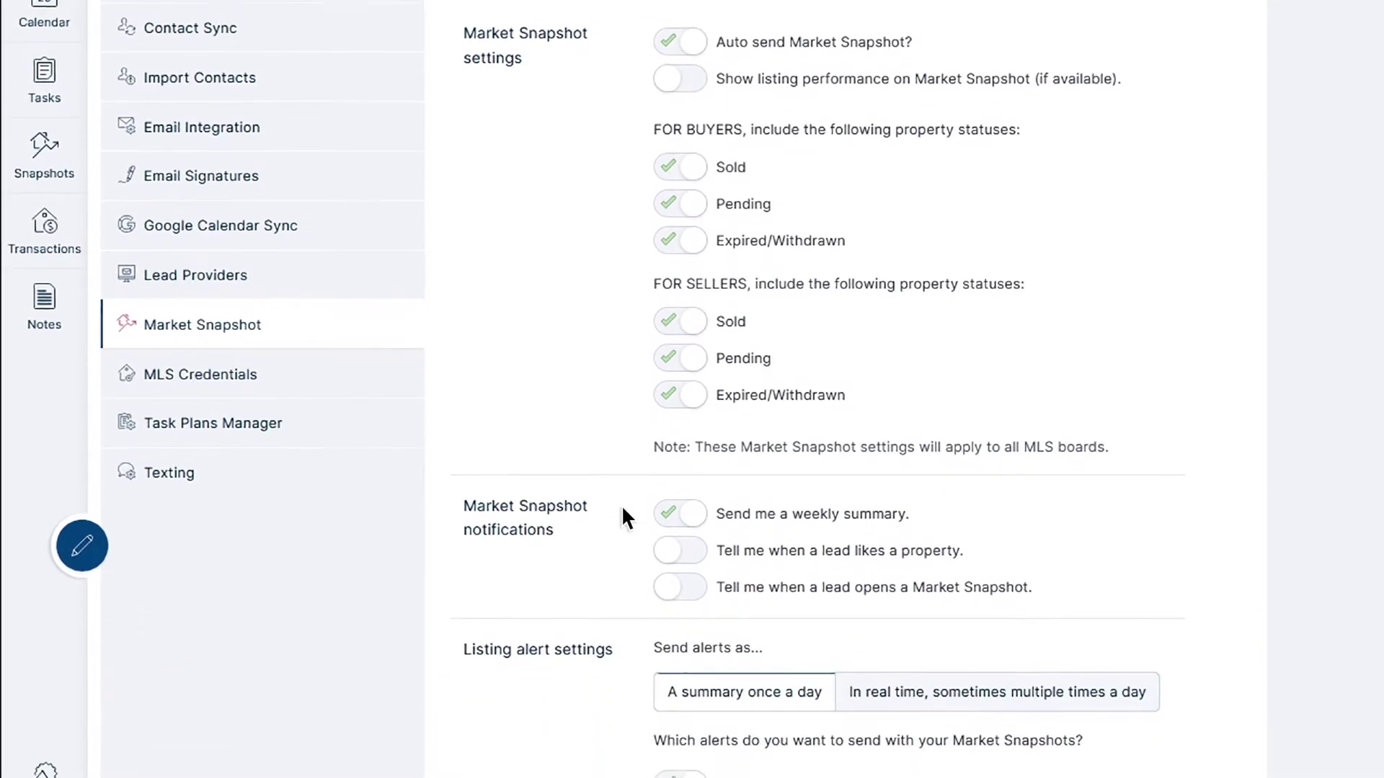
{"action": "scroll", "coordinate": [624, 517], "scroll_direction": "down", "scroll_amount": 4}
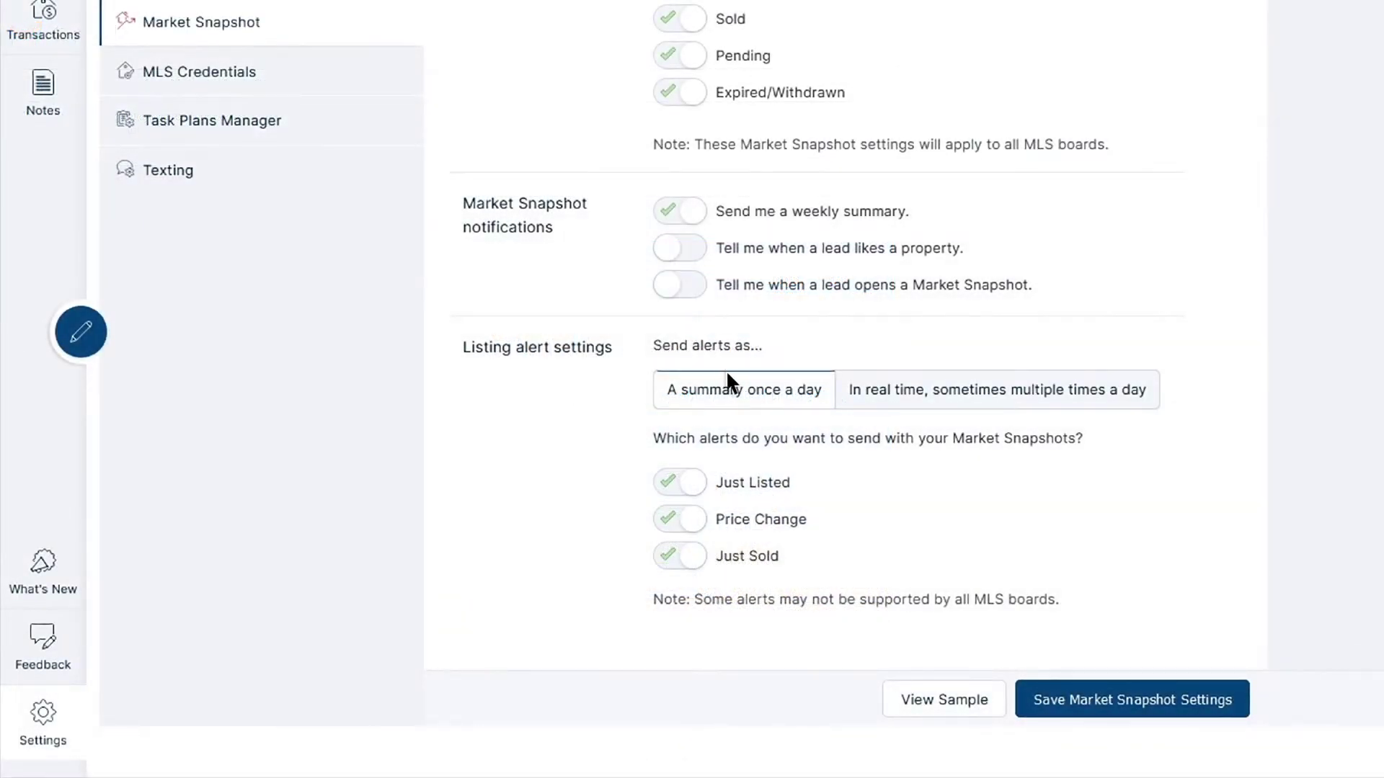
{"action": "left_click", "coordinate": [975, 714]}
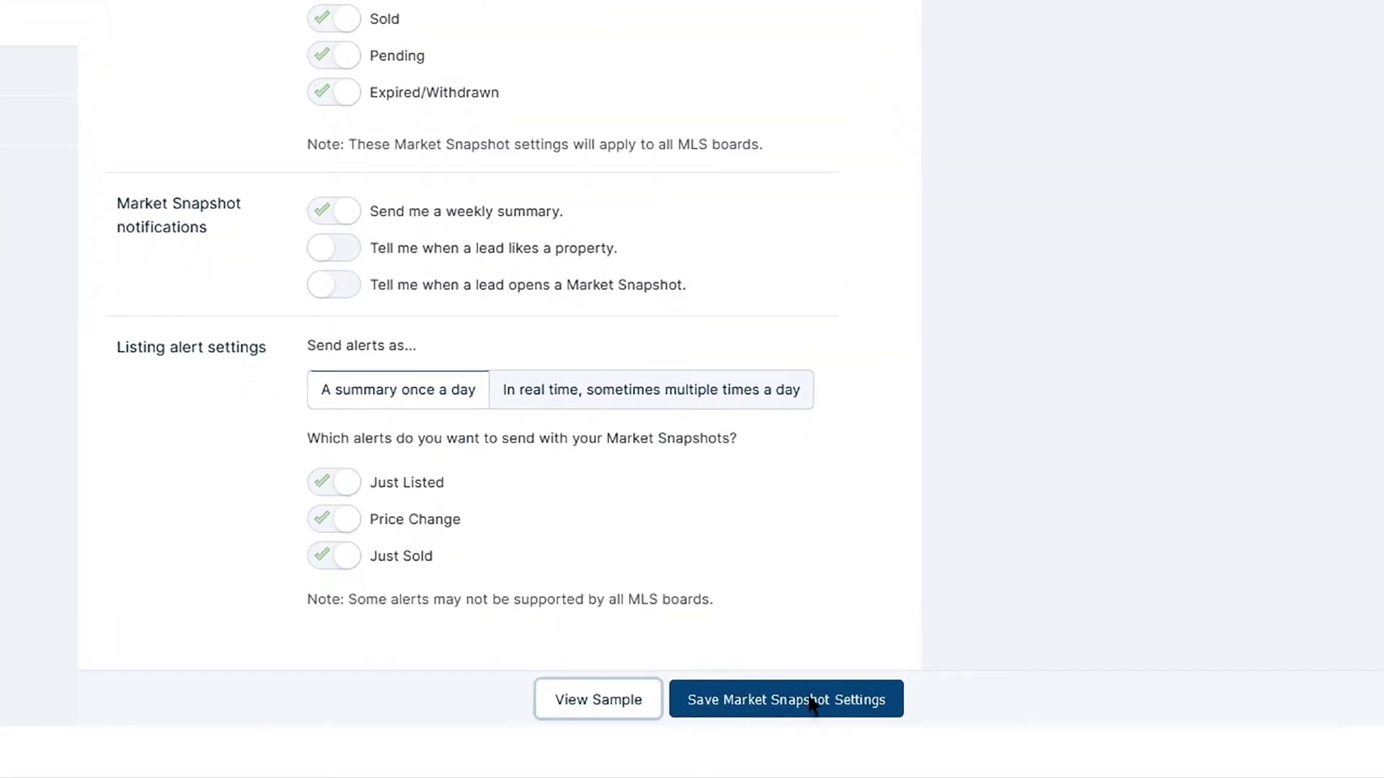
{"action": "left_click", "coordinate": [811, 714]}
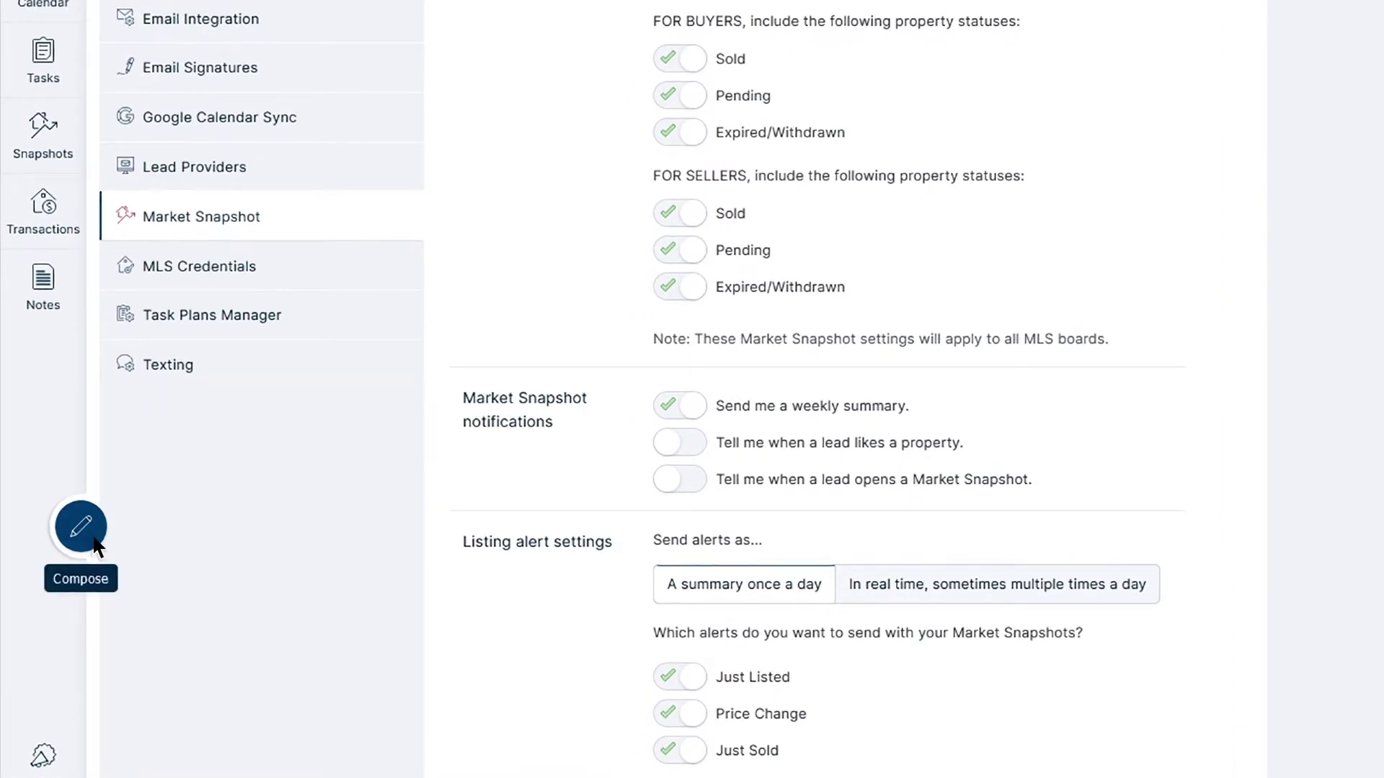
{"action": "left_click", "coordinate": [96, 546]}
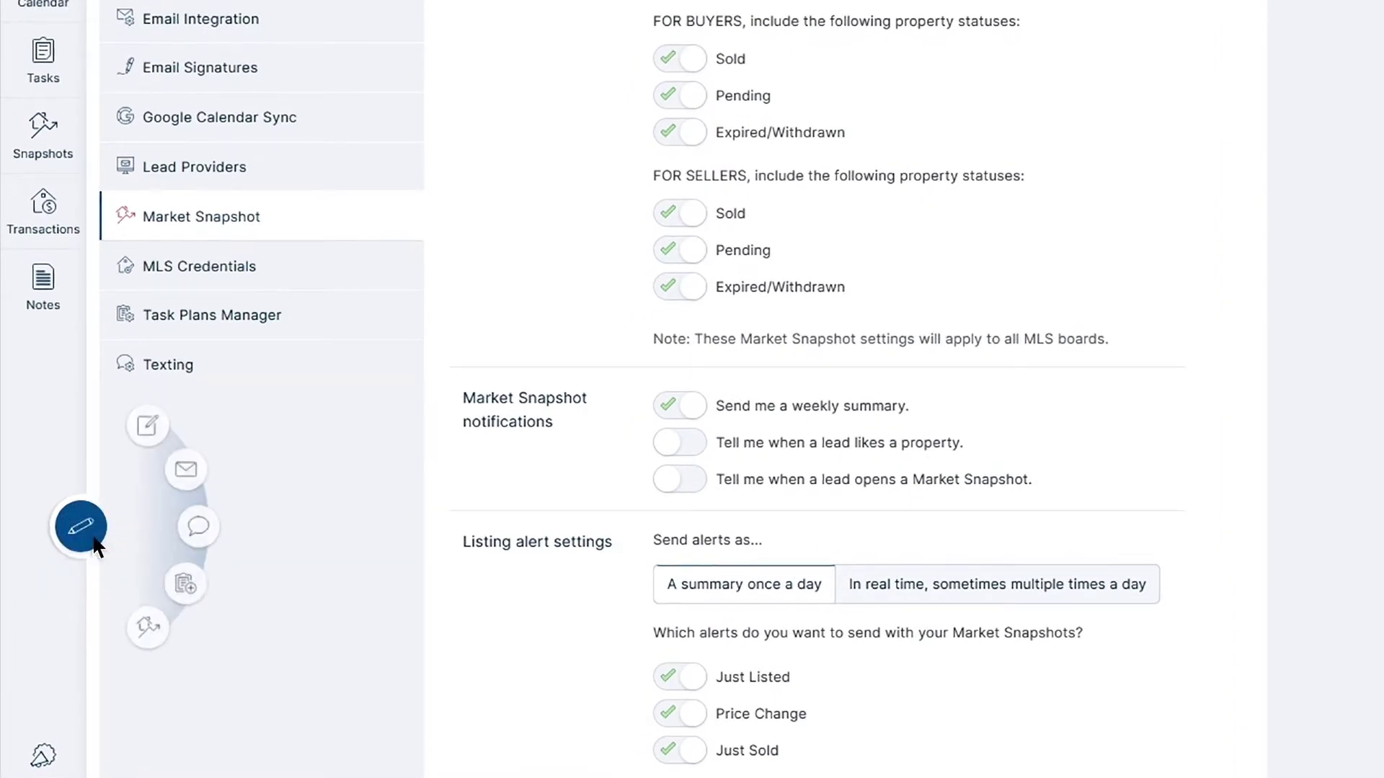
Start a Send Snapshot form for the searched buyer contact, auto-filling name, email and target property
{"action": "left_click", "coordinate": [157, 641]}
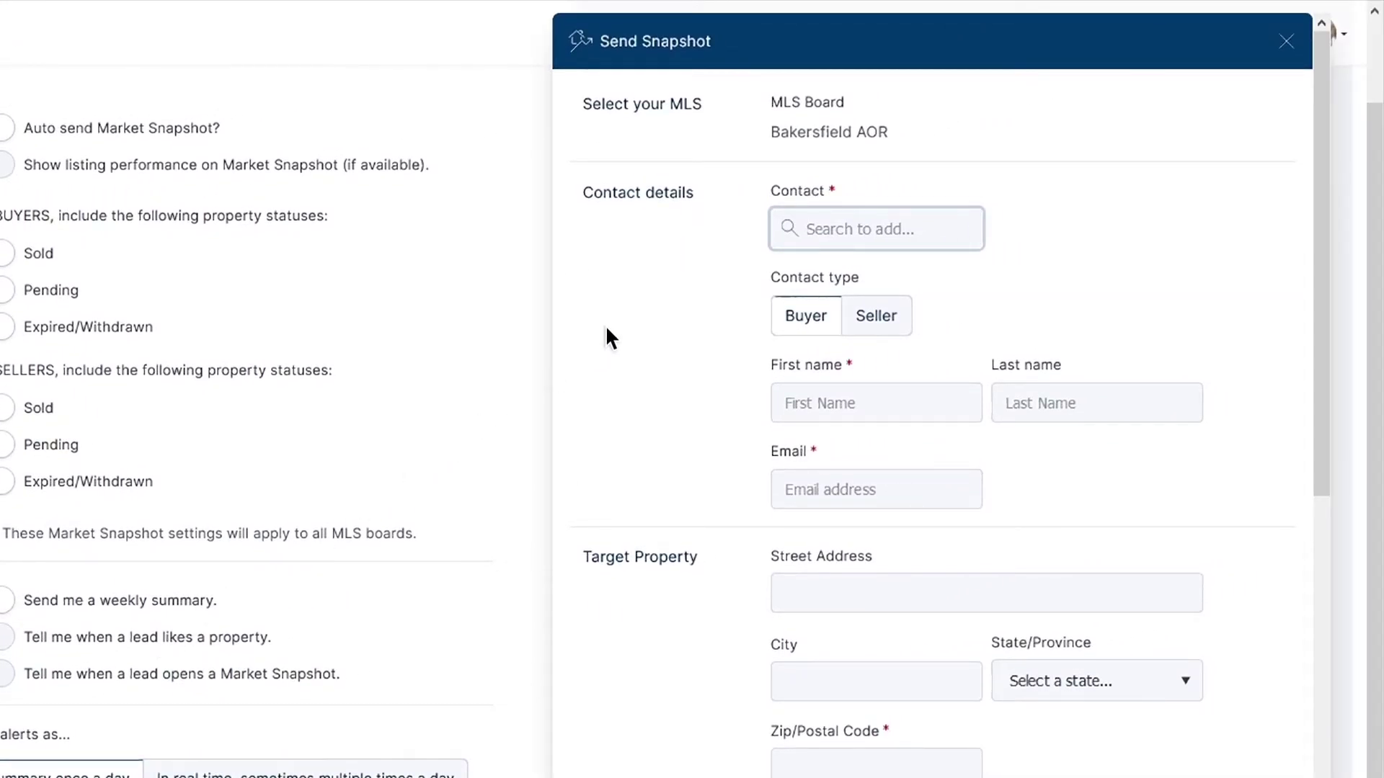
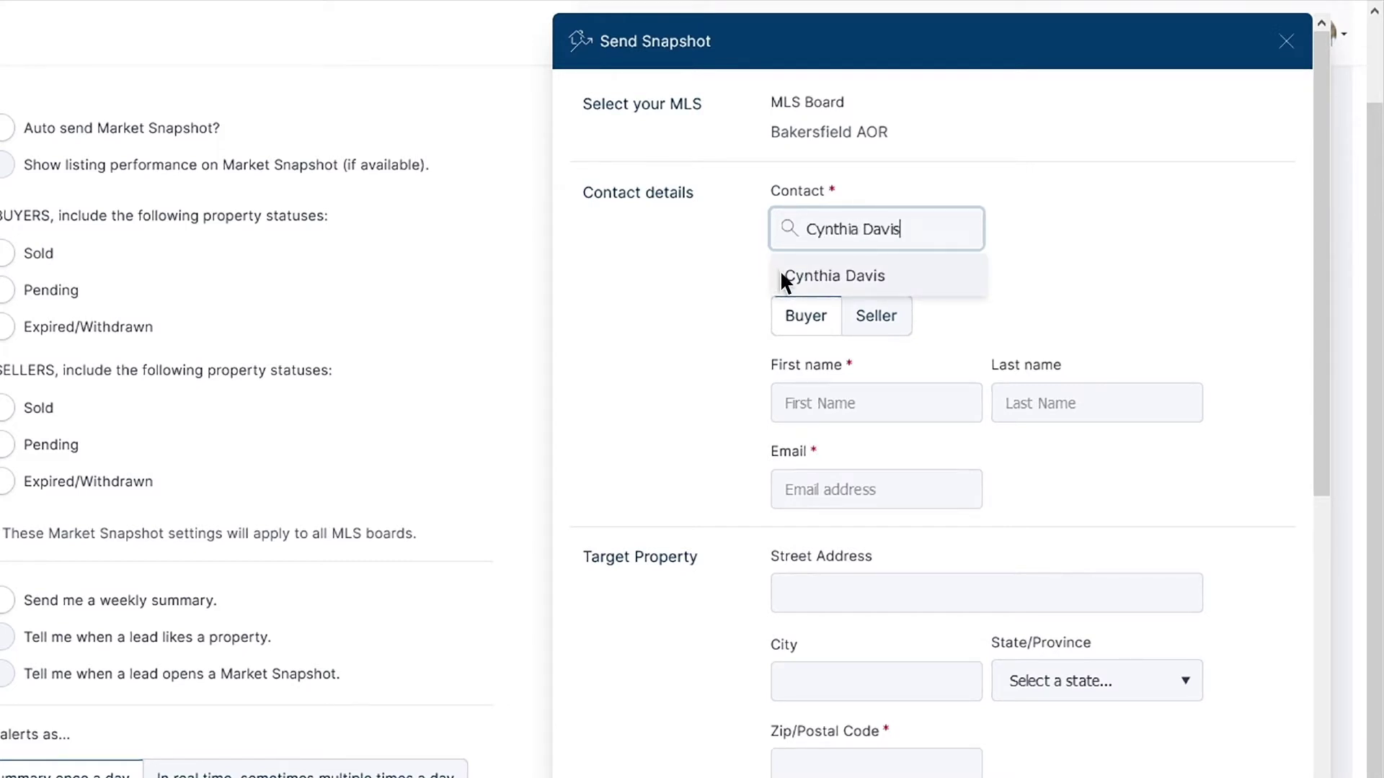
{"action": "left_click", "coordinate": [781, 275]}
{"action": "scroll", "coordinate": [781, 274], "scroll_direction": "down", "scroll_amount": 3}
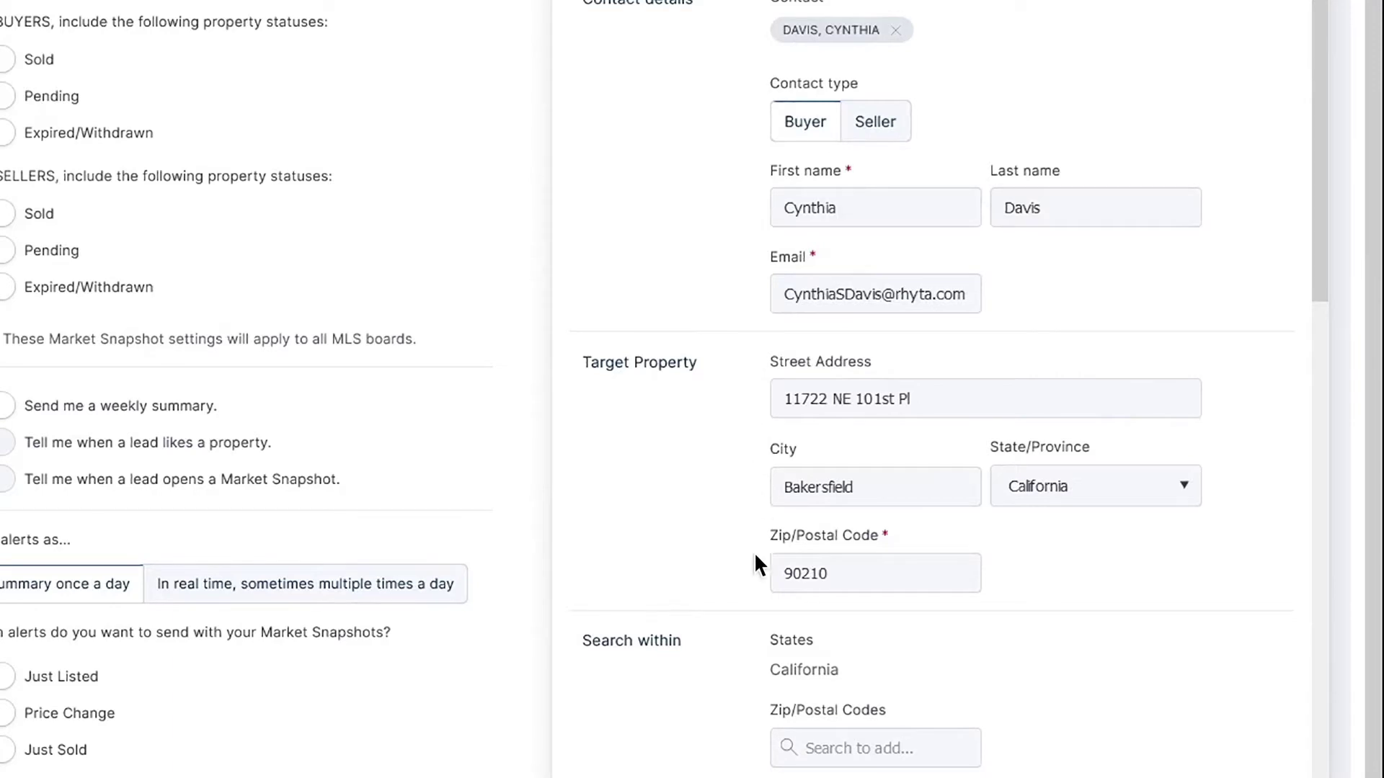
{"action": "scroll", "coordinate": [754, 572], "scroll_direction": "down", "scroll_amount": 10}
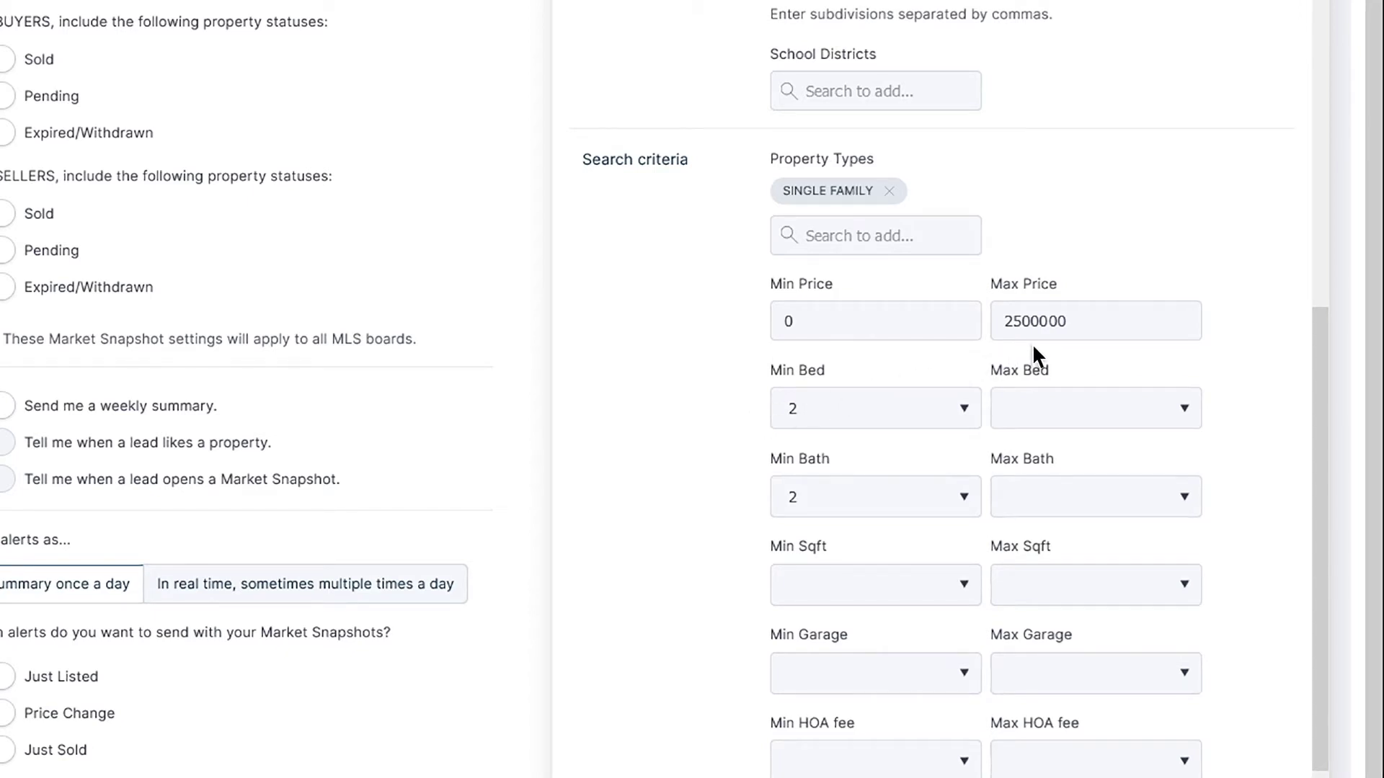
{"action": "scroll", "coordinate": [1032, 343], "scroll_direction": "up", "scroll_amount": 10}
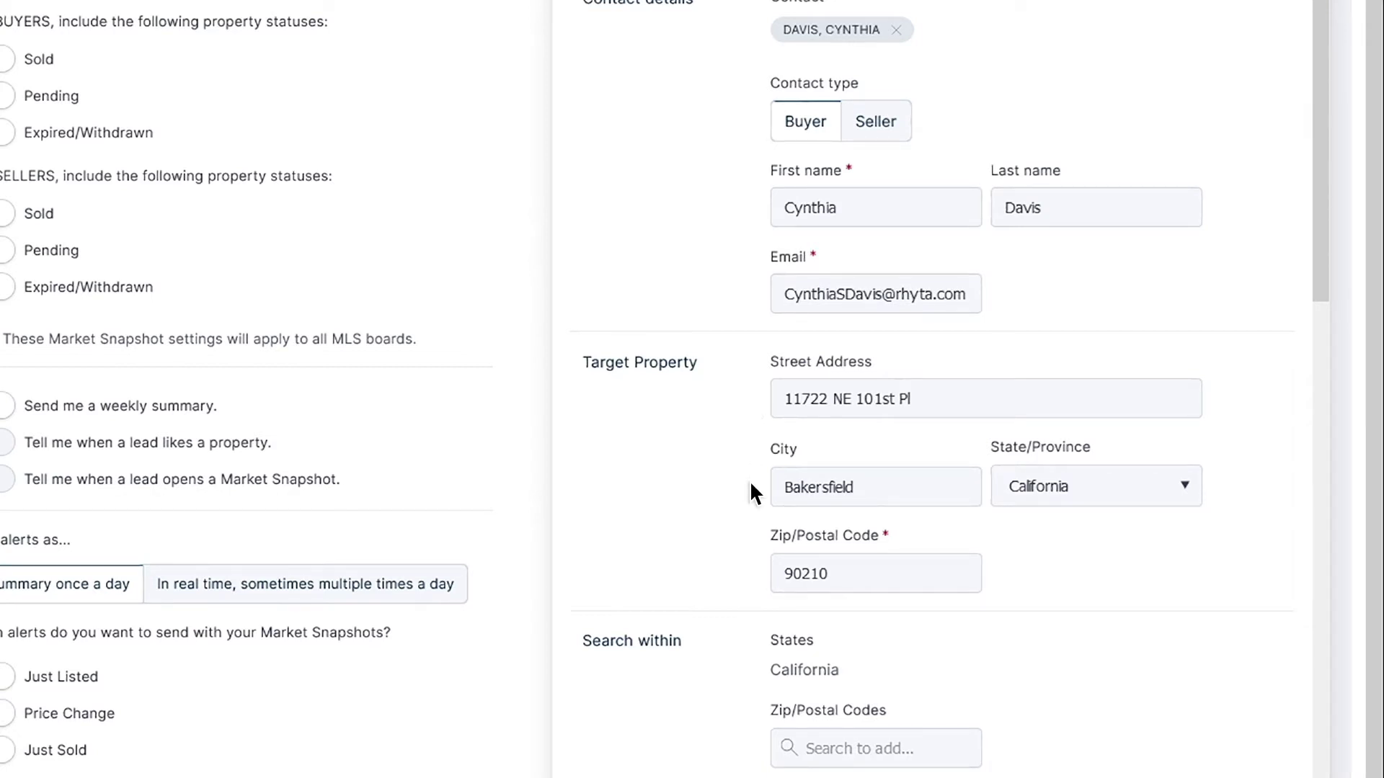
Switch the snapshot's contact type to Seller and open its report settings
{"action": "left_click", "coordinate": [891, 144]}
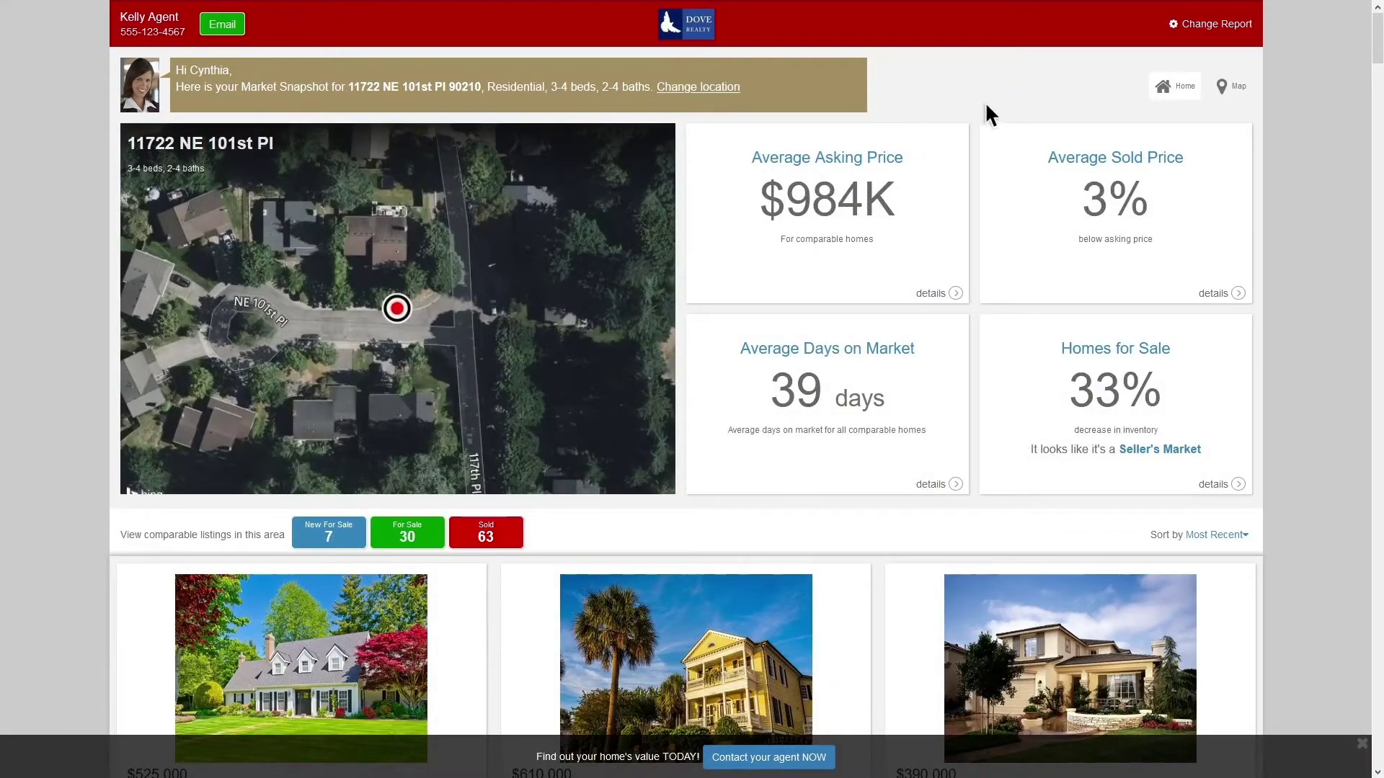
{"action": "left_click", "coordinate": [1208, 28]}
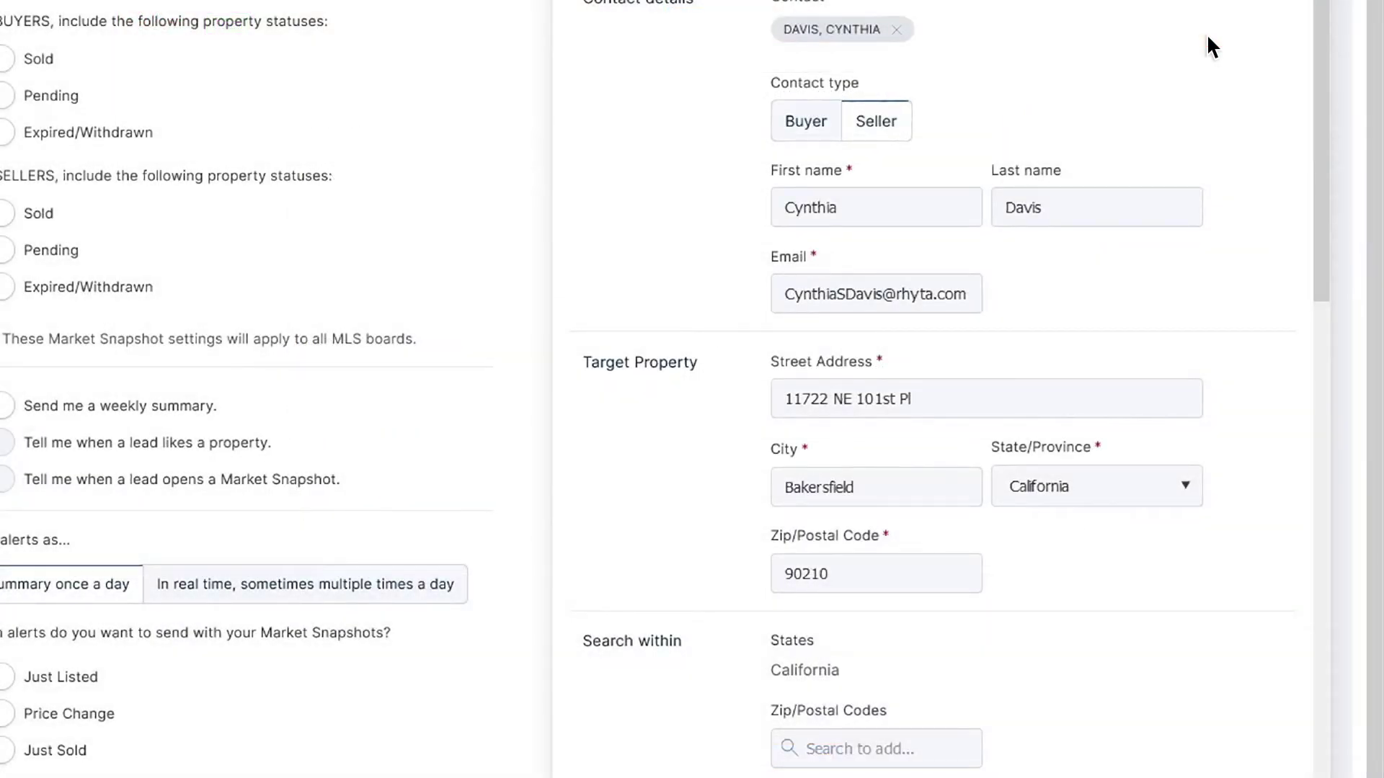
Add listing-alert zip codes 90210, 90211, 90212, 90213 and send the seller snapshot
{"action": "scroll", "coordinate": [1207, 34], "scroll_direction": "down", "scroll_amount": 7}
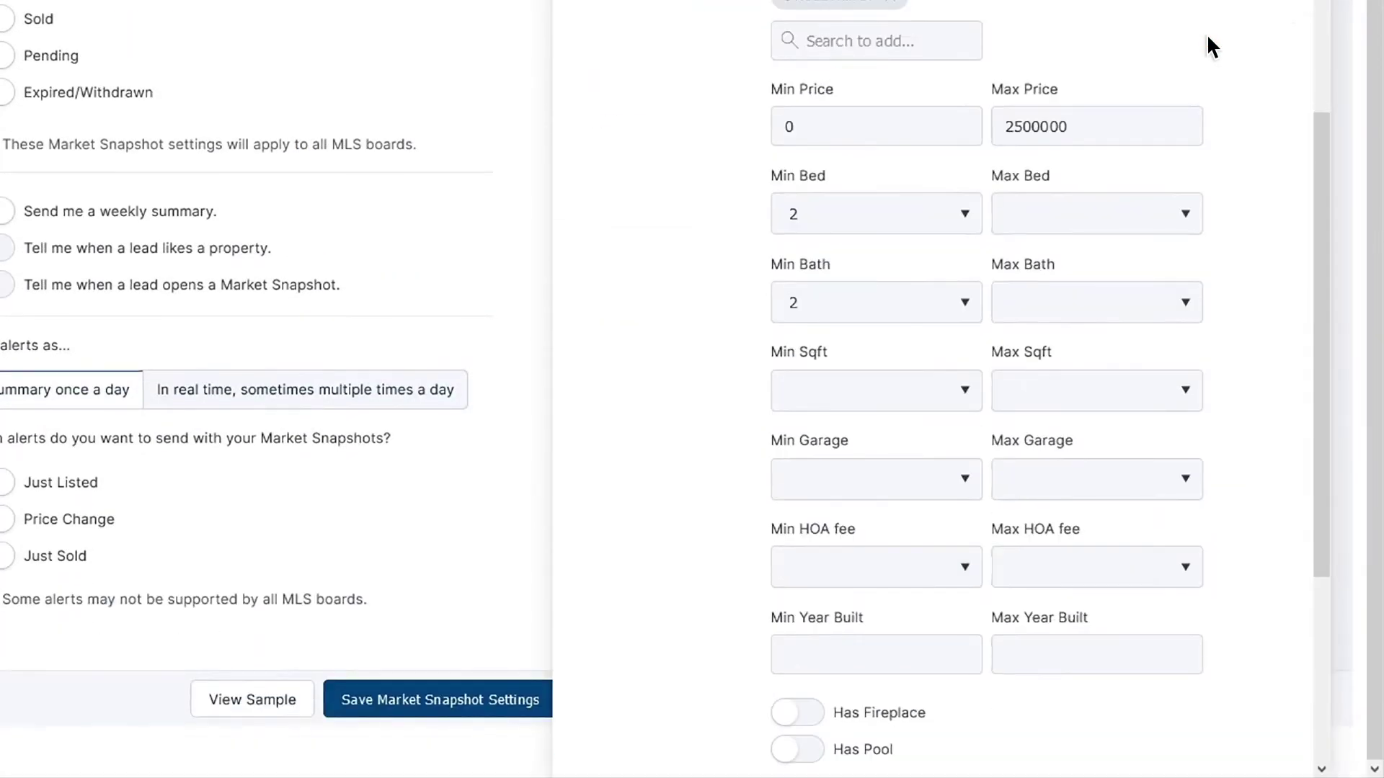
{"action": "scroll", "coordinate": [1208, 39], "scroll_direction": "down", "scroll_amount": 5}
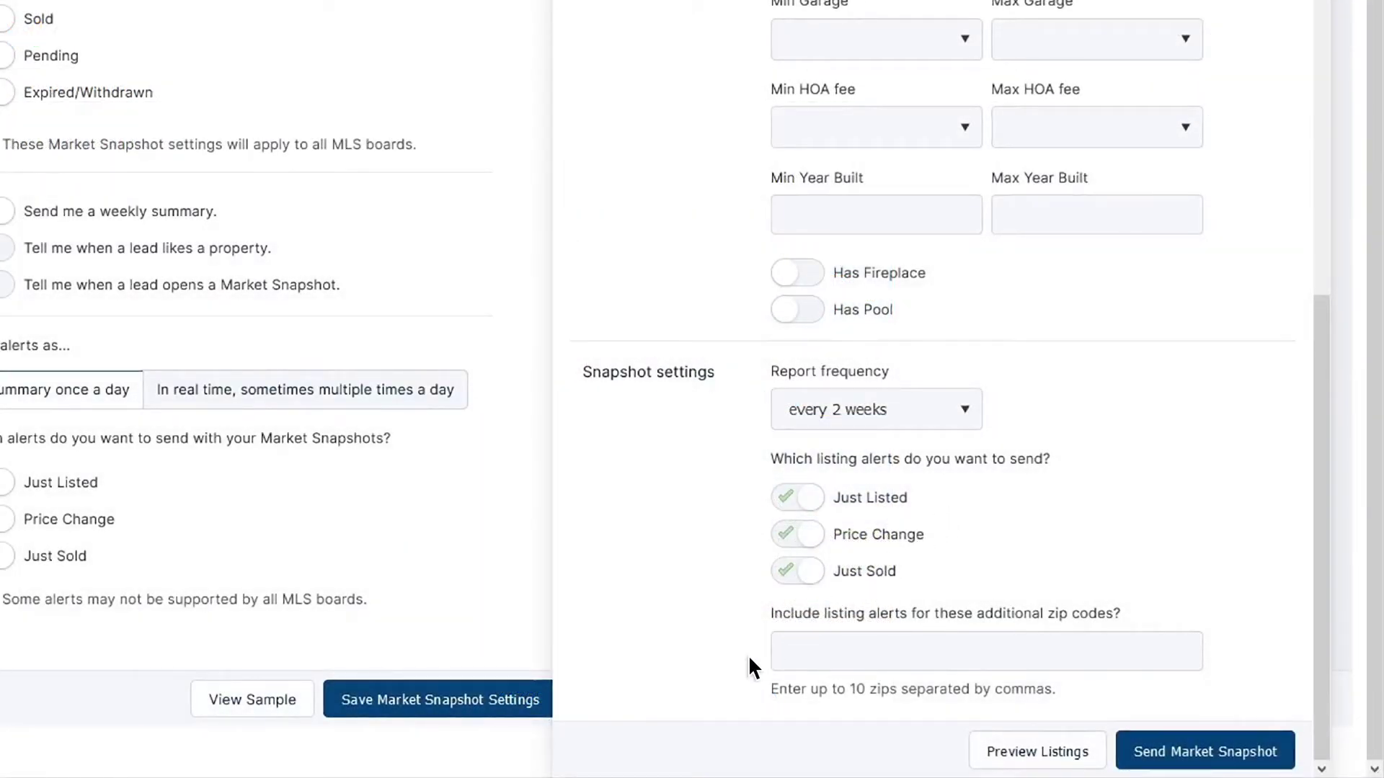
{"action": "type", "text": "90210,90211,90212,90213"}
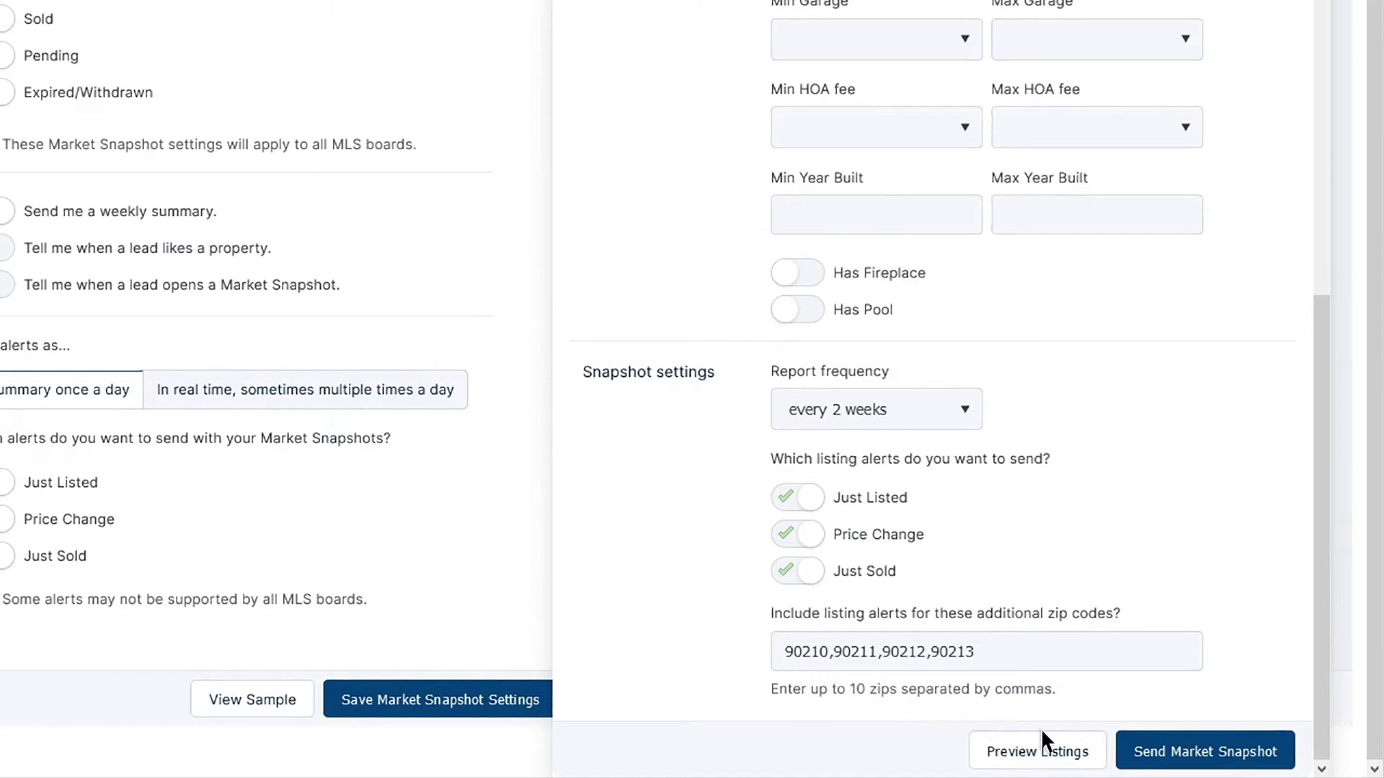
{"action": "left_click", "coordinate": [1125, 761]}
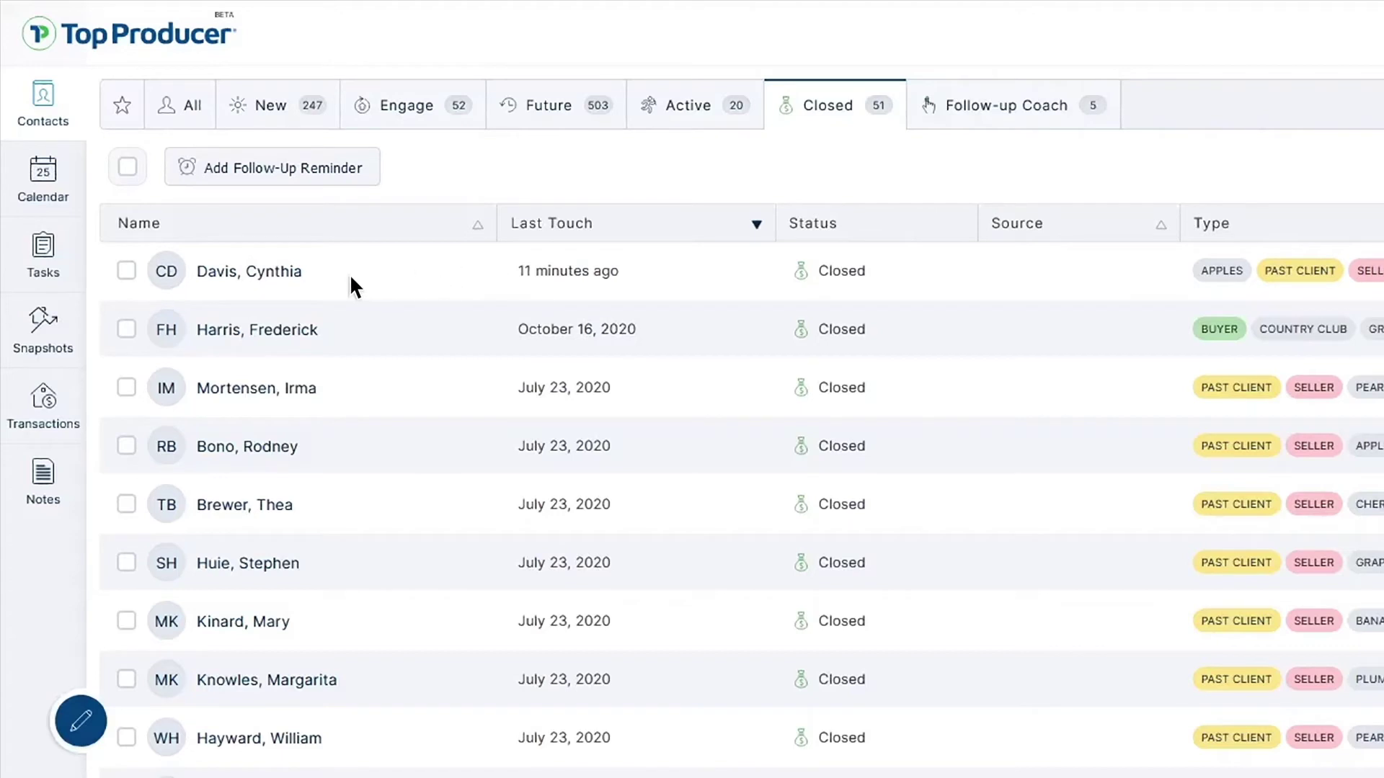
From the contact's Snapshot Reports, send a new market snapshot with contact type Buyer
{"action": "left_click", "coordinate": [319, 275]}
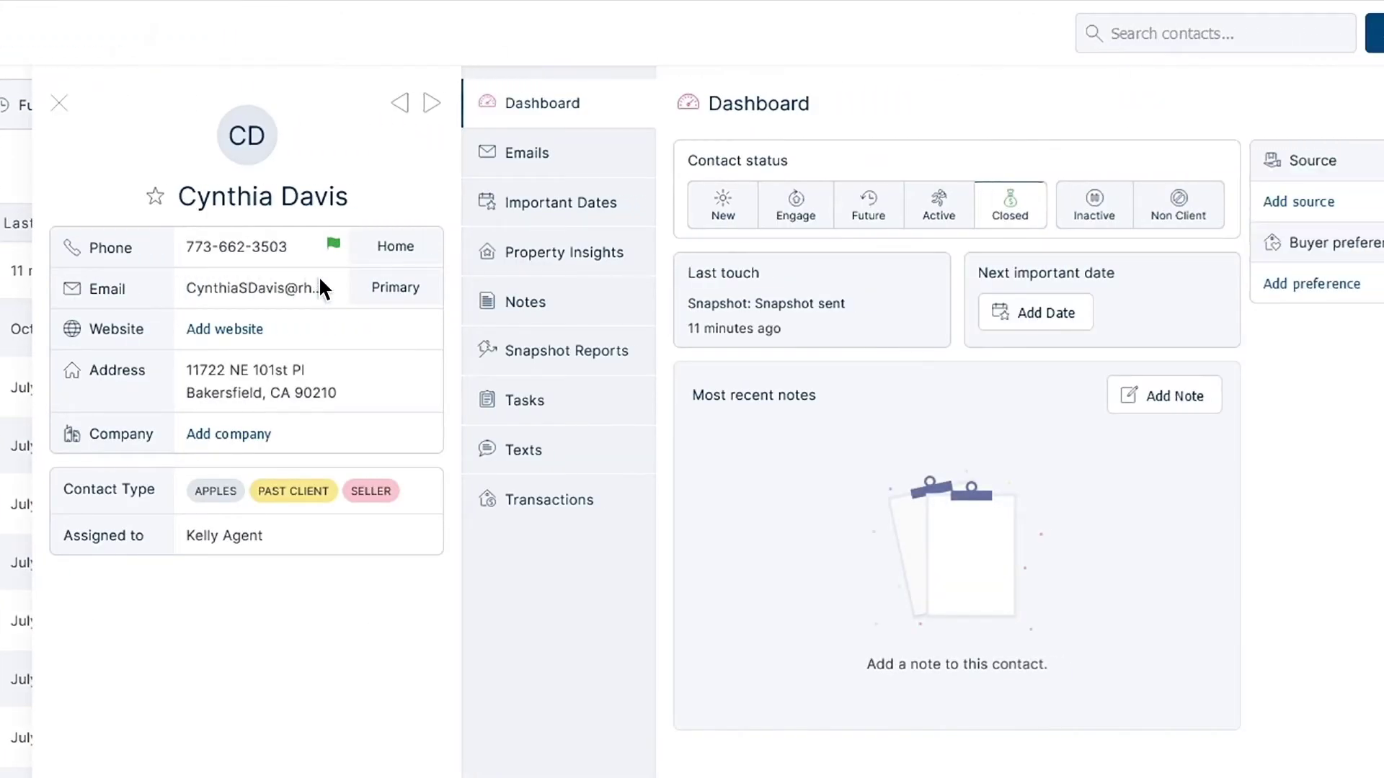
{"action": "left_click", "coordinate": [452, 347]}
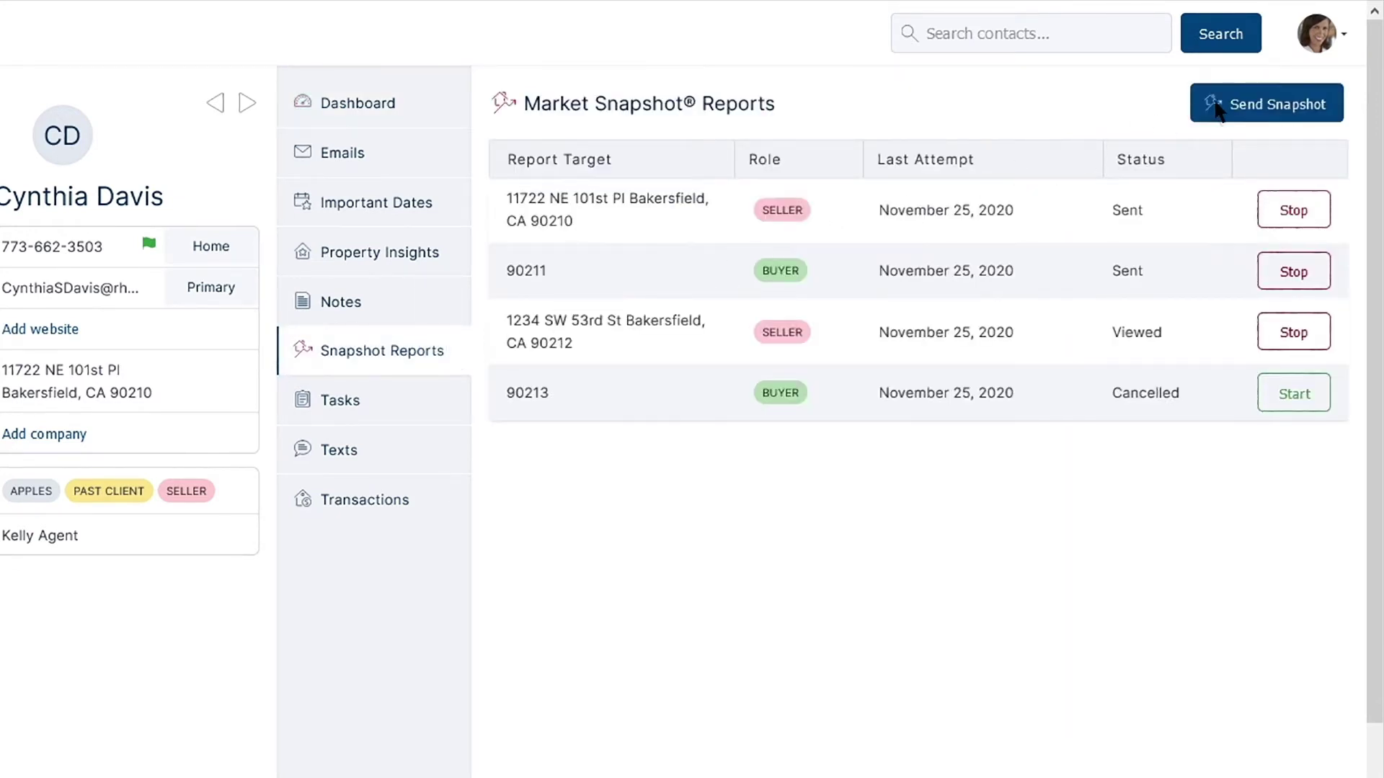
{"action": "left_click", "coordinate": [1217, 110]}
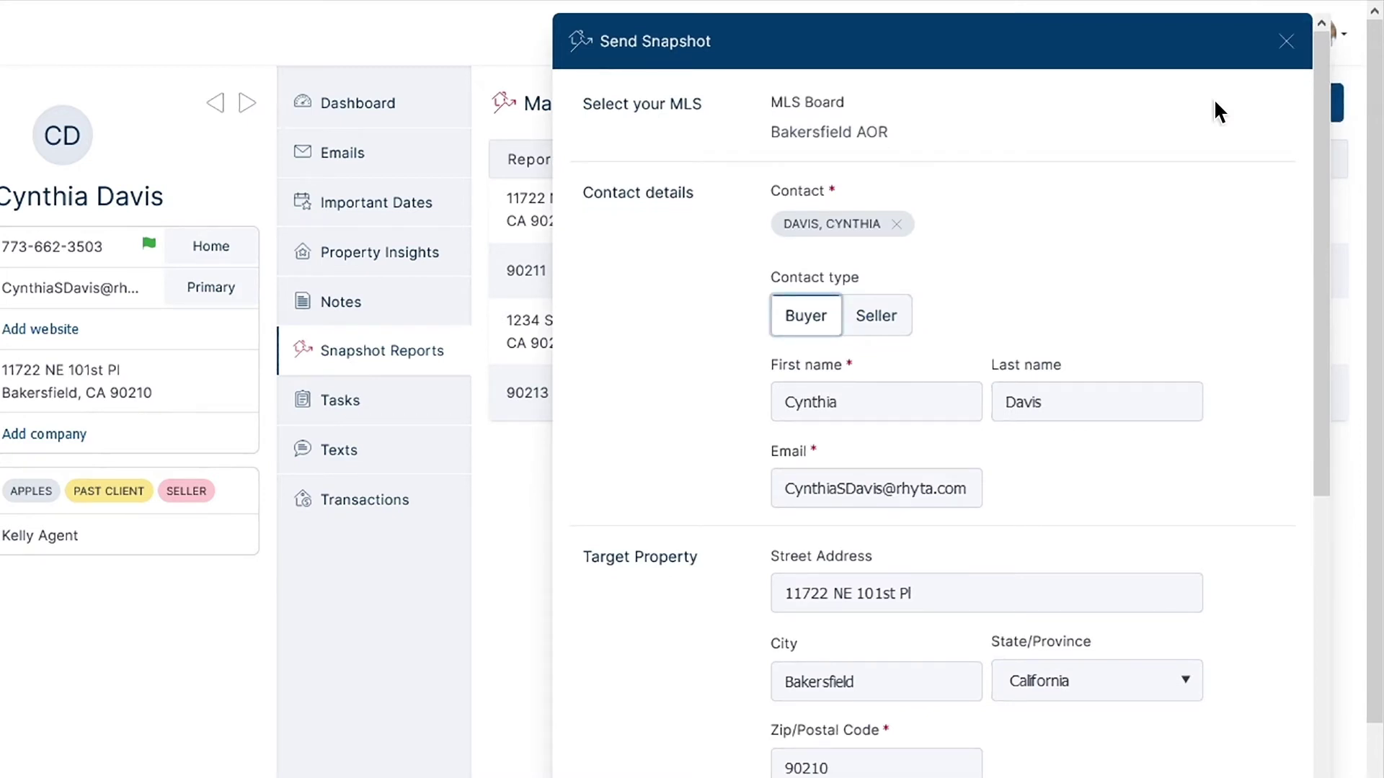
{"action": "scroll", "coordinate": [1215, 102], "scroll_direction": "down", "scroll_amount": 5}
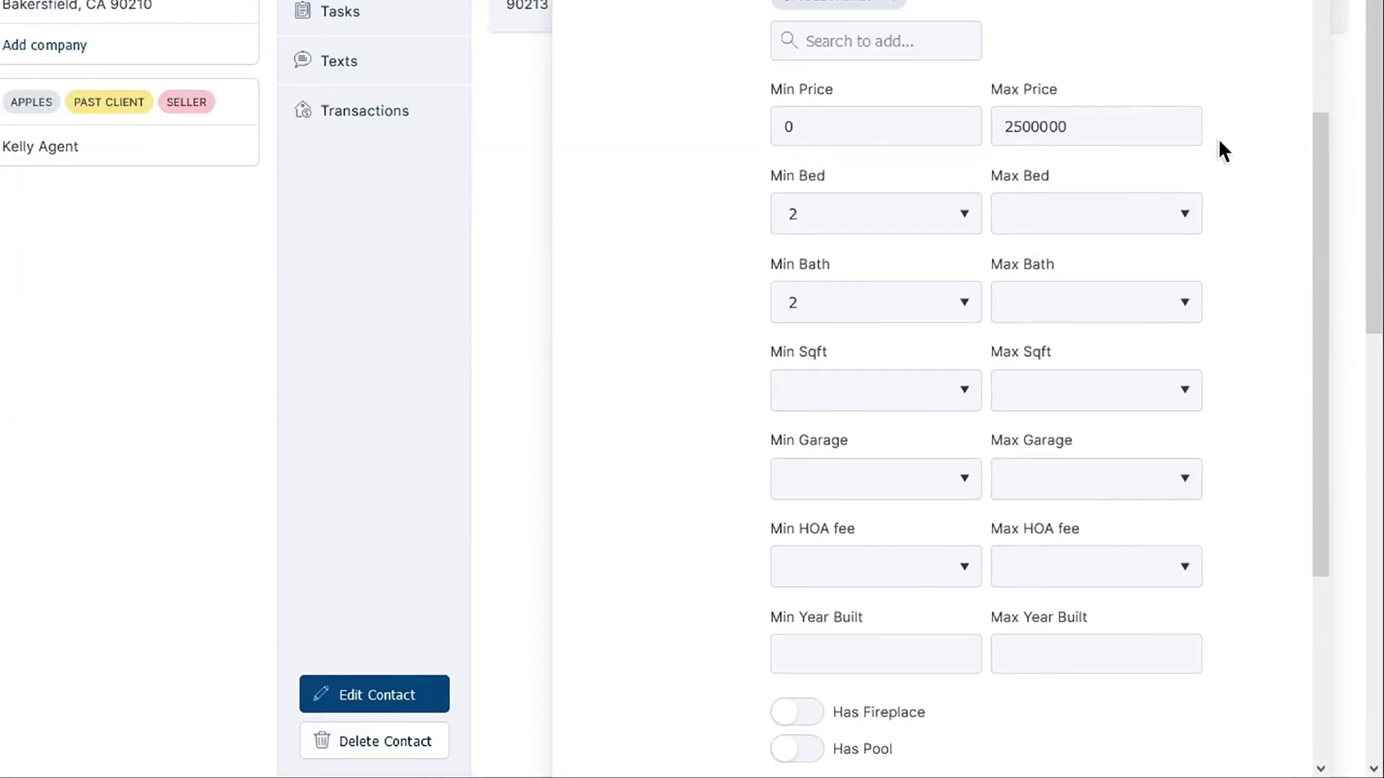
{"action": "scroll", "coordinate": [1228, 231], "scroll_direction": "down", "scroll_amount": 6}
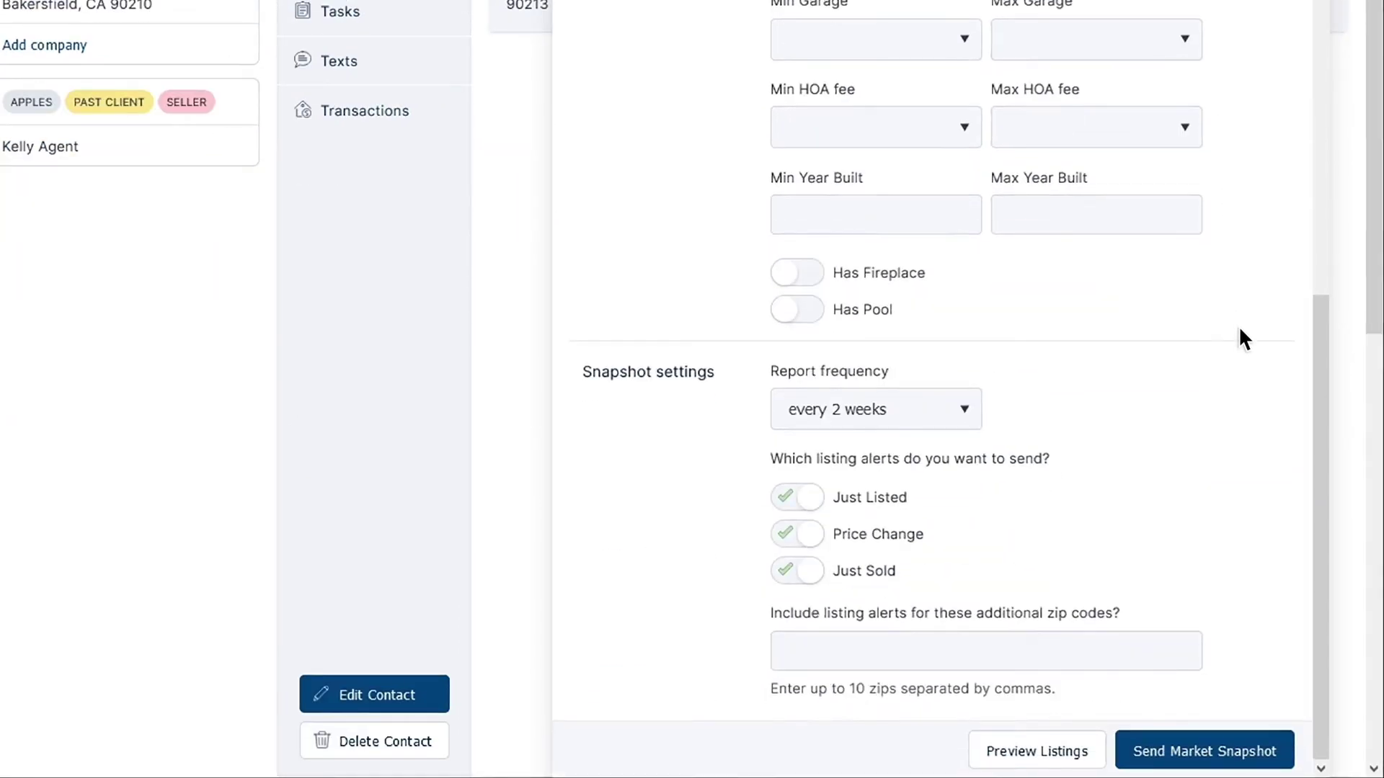
{"action": "left_click", "coordinate": [1283, 747]}
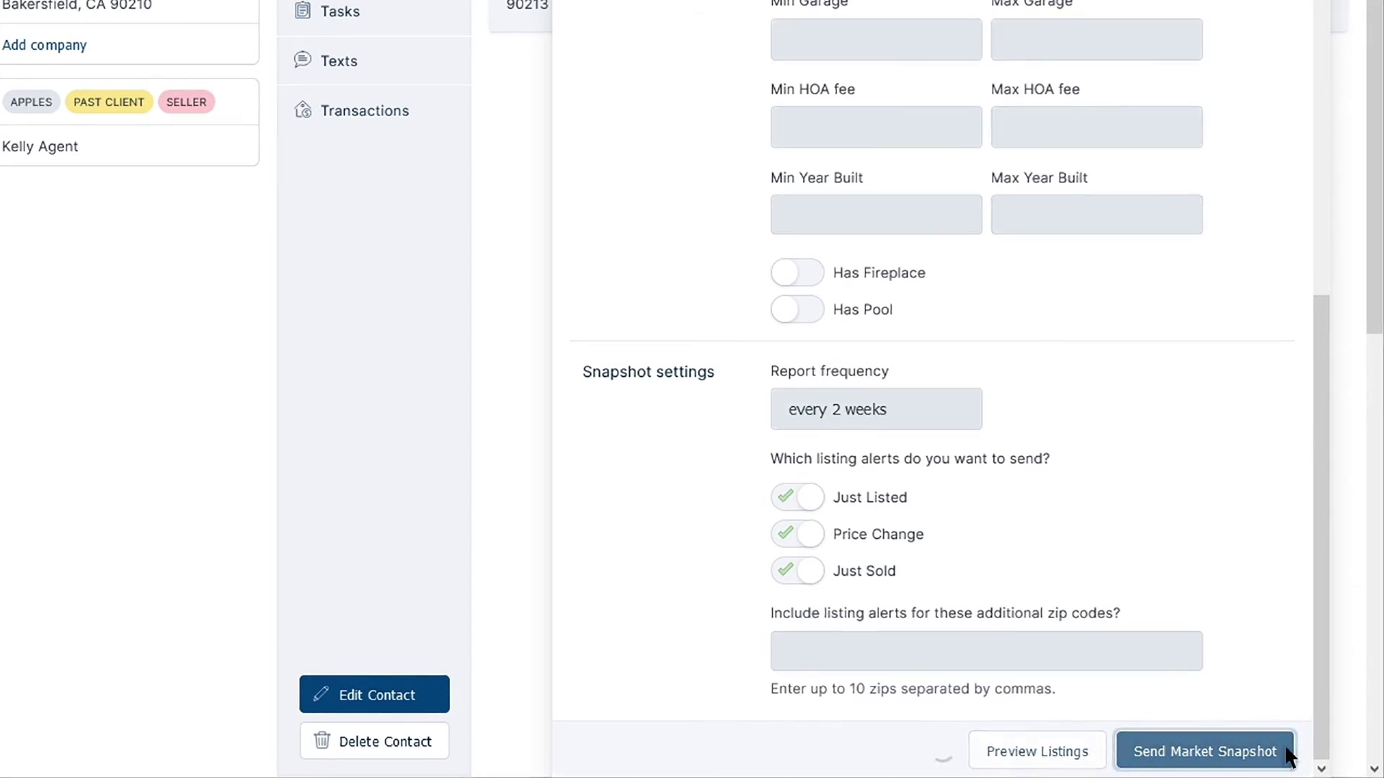
{"action": "scroll", "coordinate": [1284, 744], "scroll_direction": "up", "scroll_amount": 5}
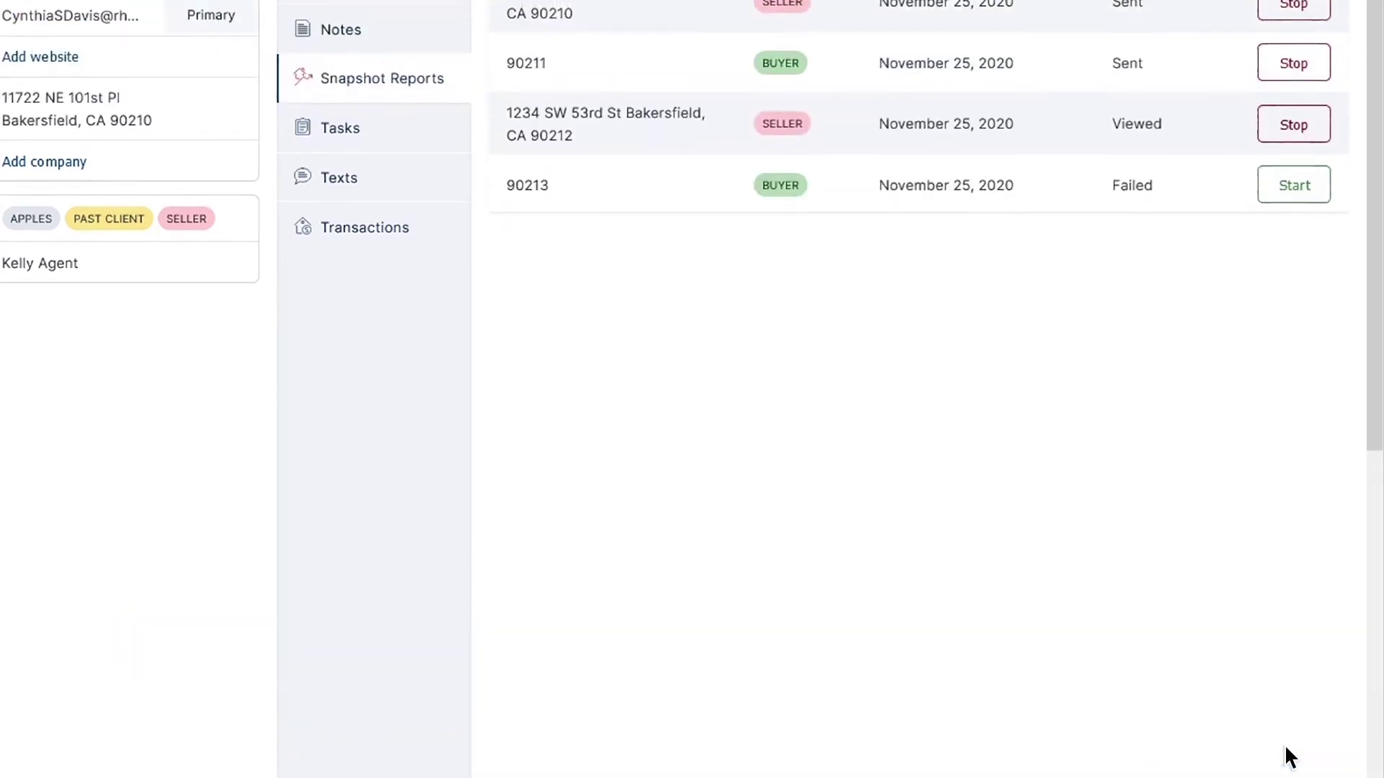
Expand the new Buyer report in the contact's Snapshot Reports table to see its details
{"action": "scroll", "coordinate": [1104, 658], "scroll_direction": "up", "scroll_amount": 1}
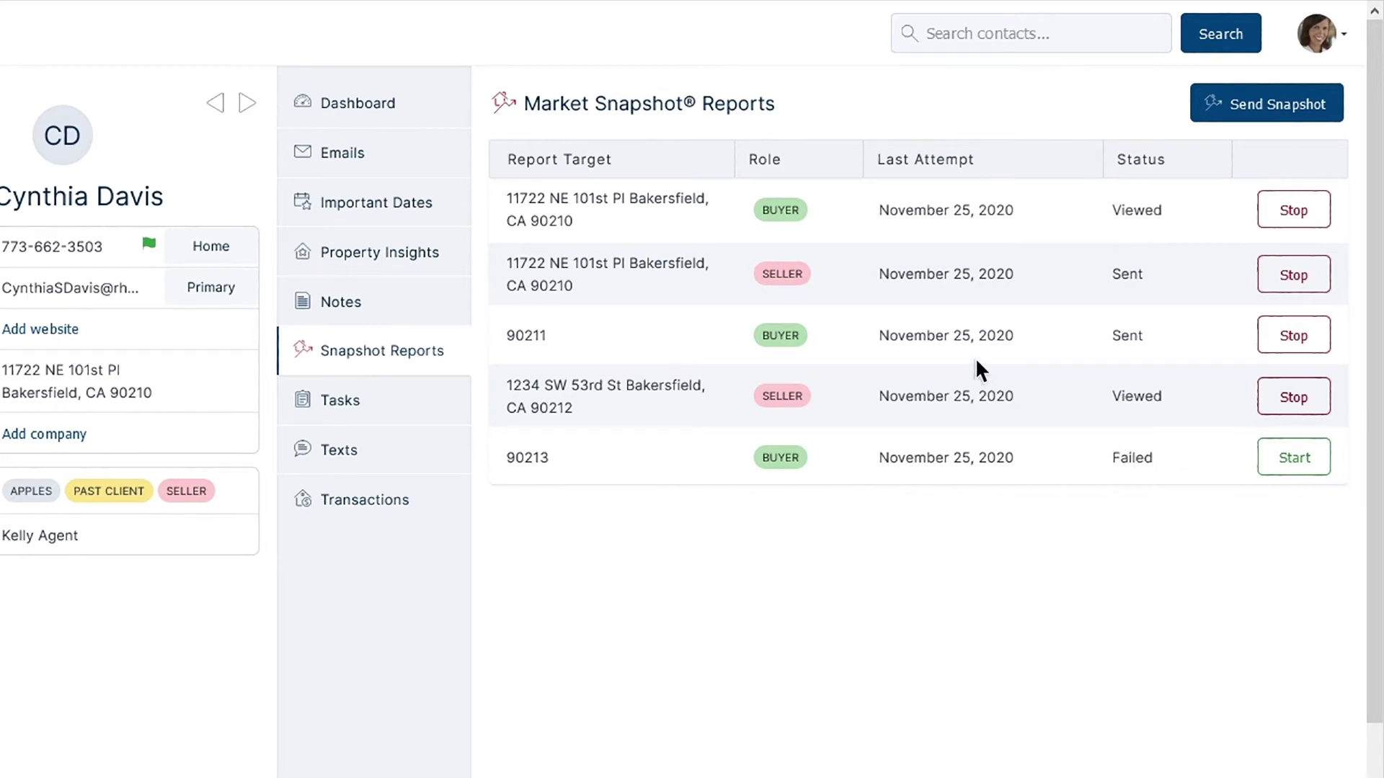
{"action": "left_click", "coordinate": [721, 221]}
{"action": "scroll", "coordinate": [720, 216], "scroll_direction": "down", "scroll_amount": 5}
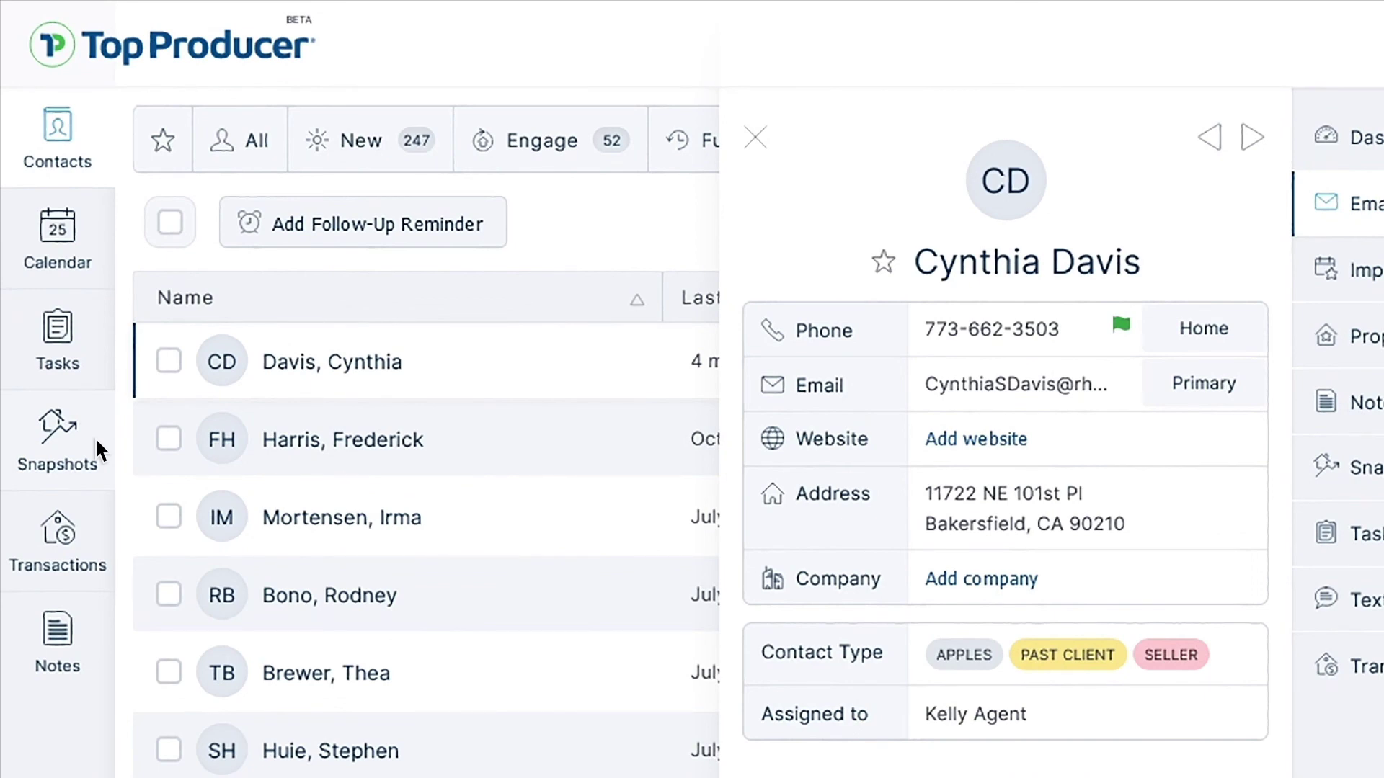
Open the Snapshots list and expand the first Buyer report's statistics and settings
{"action": "left_click", "coordinate": [95, 437]}
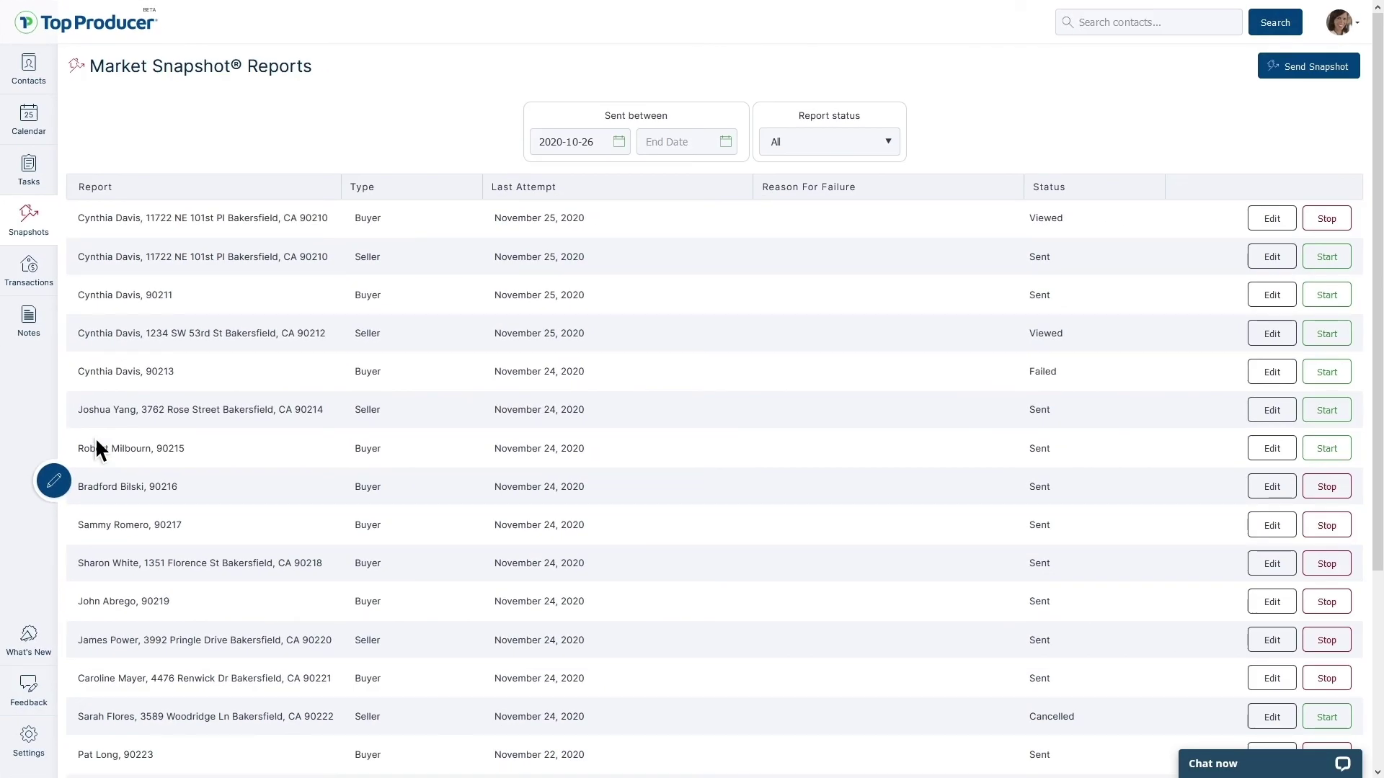
{"action": "left_click", "coordinate": [329, 217]}
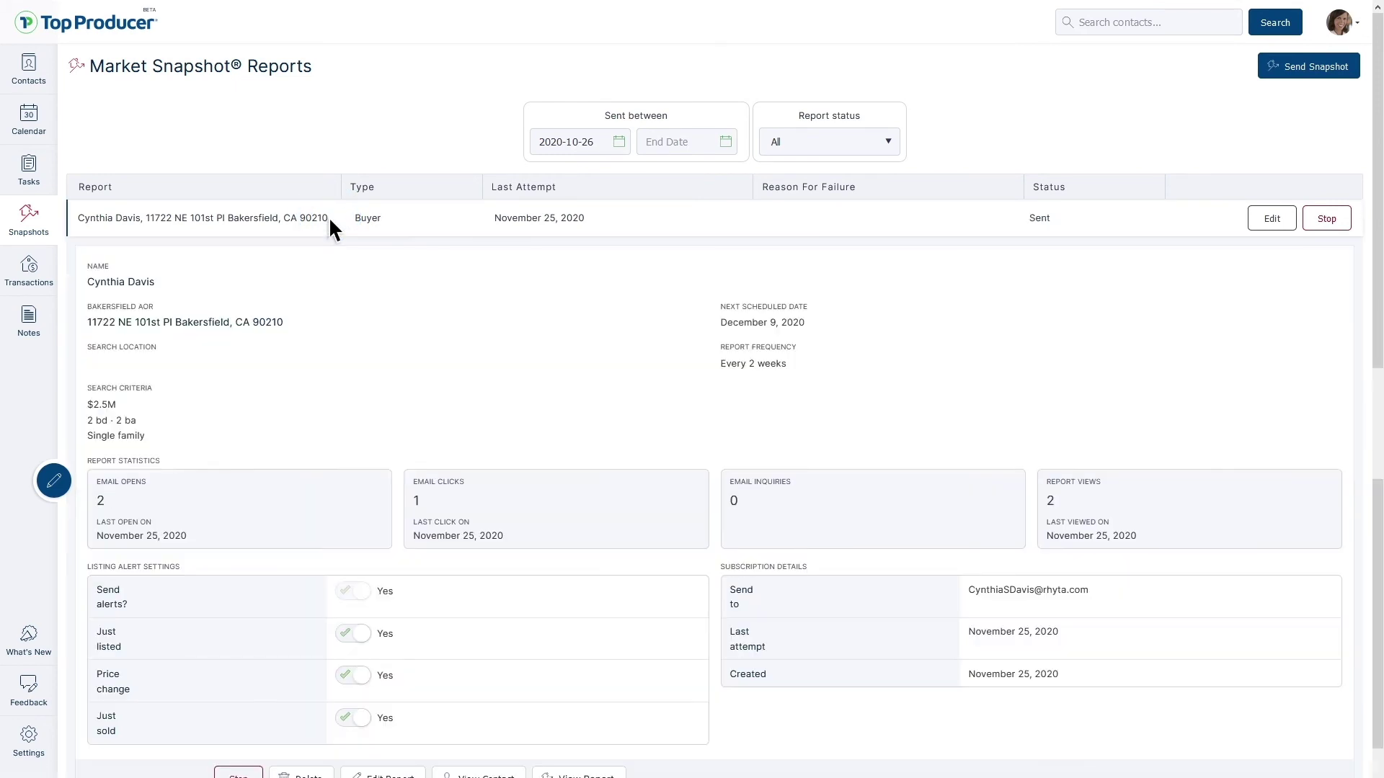